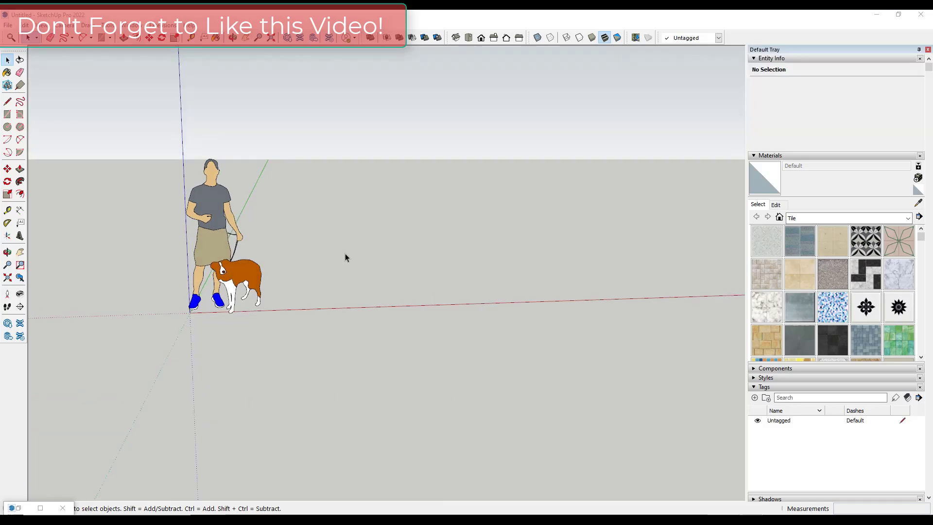
- Display the Sandbox toolbar
middle_click_drag(345, 252, 343, 281)
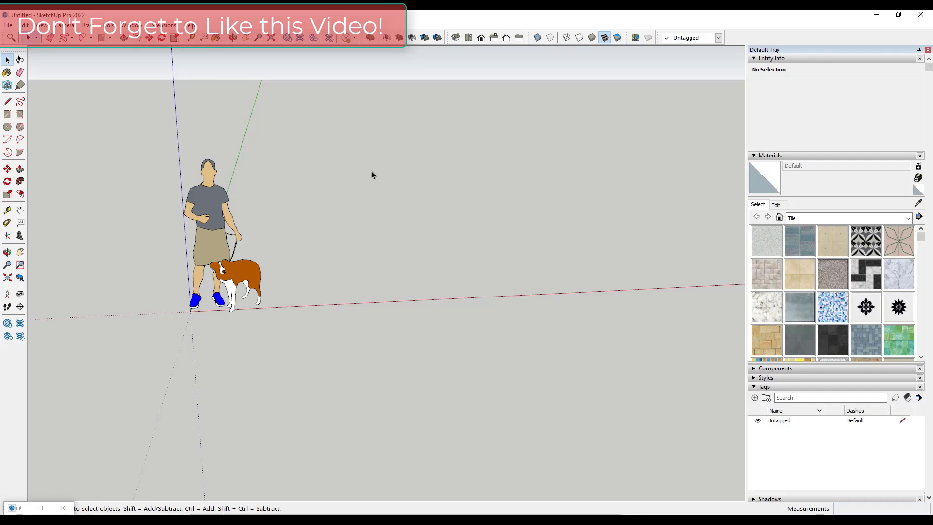
scroll(312, 288, "down", 3)
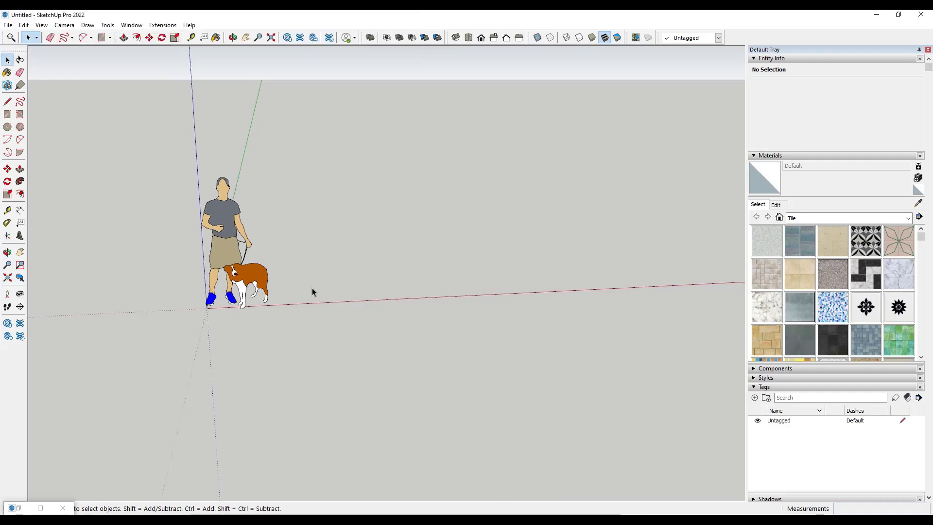
scroll(378, 251, "up", 2)
right_click(741, 39)
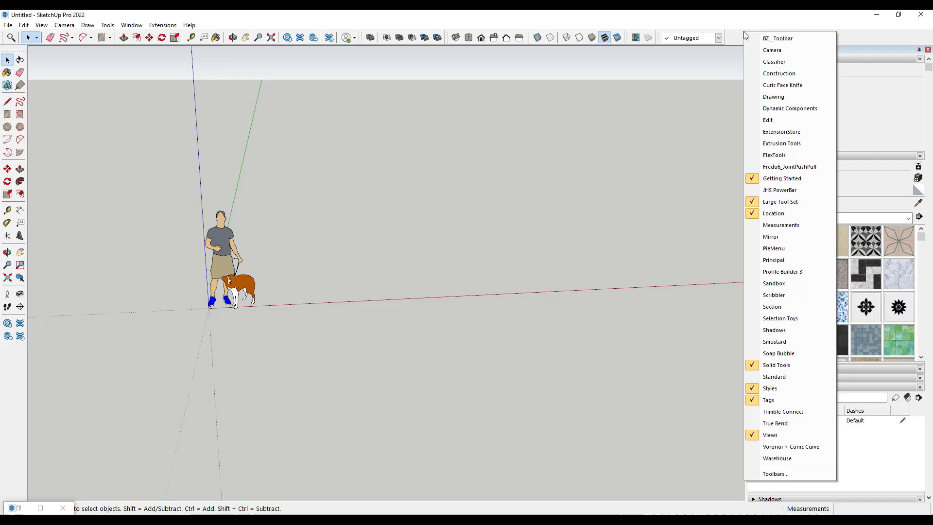
left_click(775, 283)
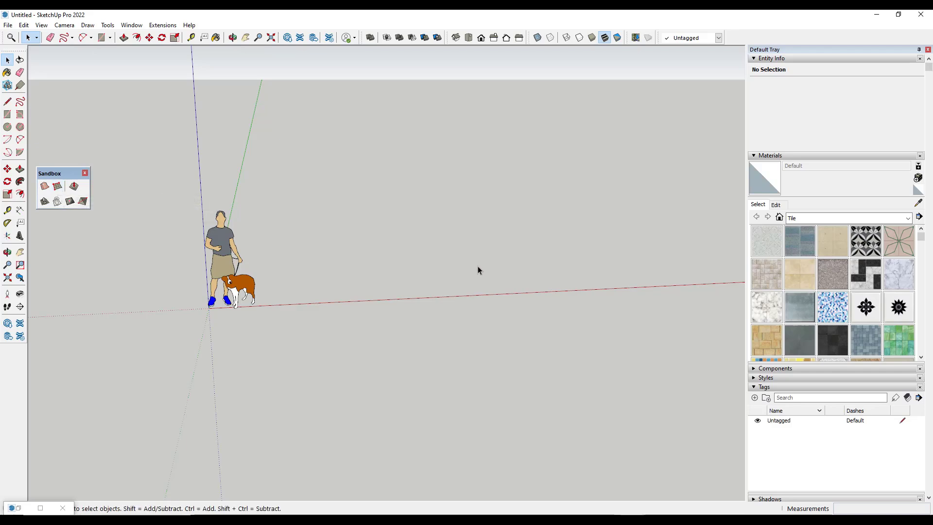
- Create a flat Sandbox grid from scratch with 3' spacing, about 30' wide, its long side parallel to the green axis
left_click(57, 186)
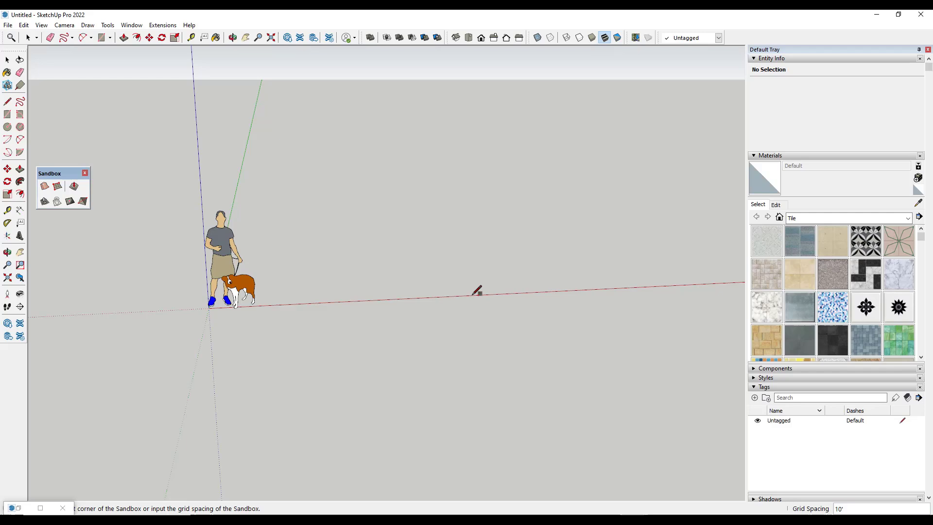
middle_click_drag(477, 290, 313, 260)
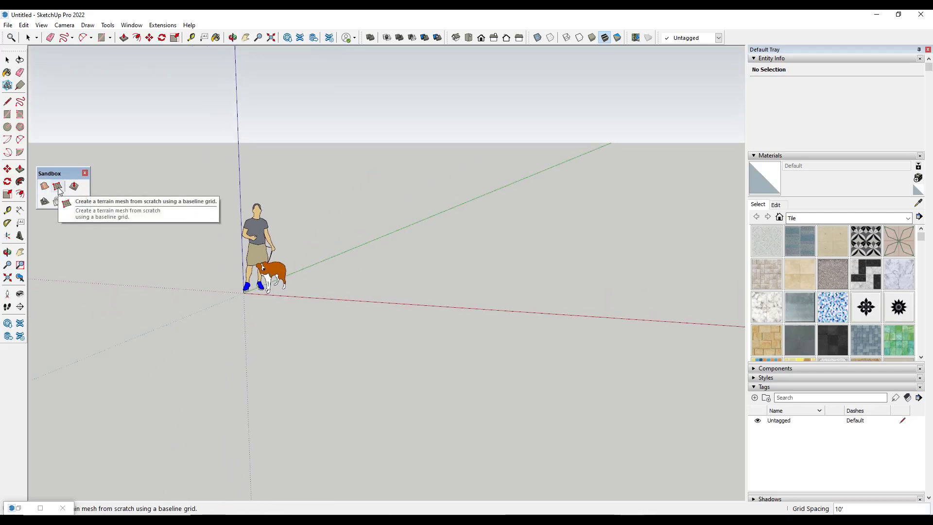
middle_click_drag(350, 287, 331, 316)
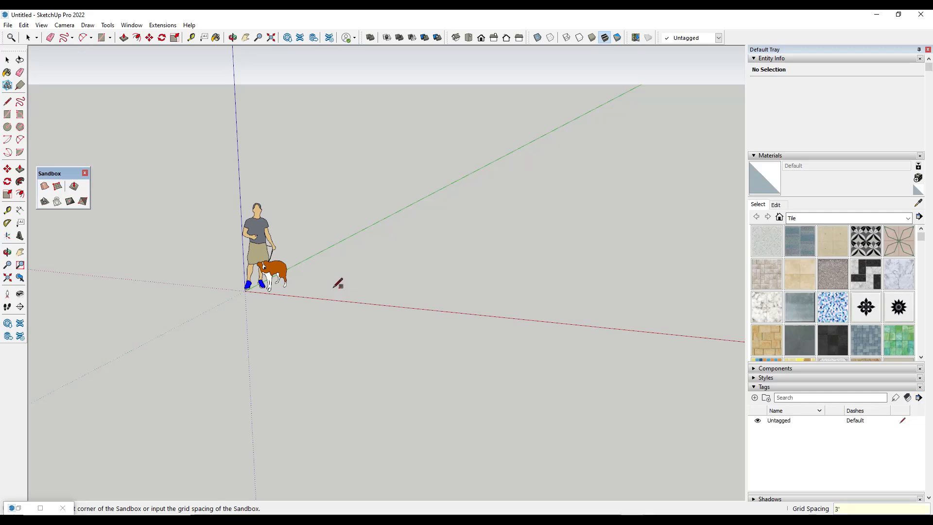
left_click(326, 293)
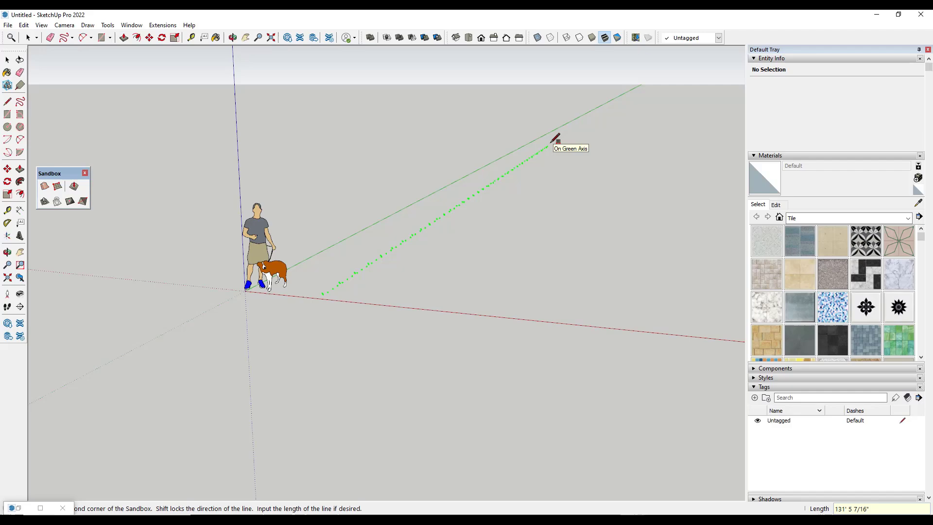
left_click(577, 134)
middle_click_drag(688, 164, 396, 183, "shift")
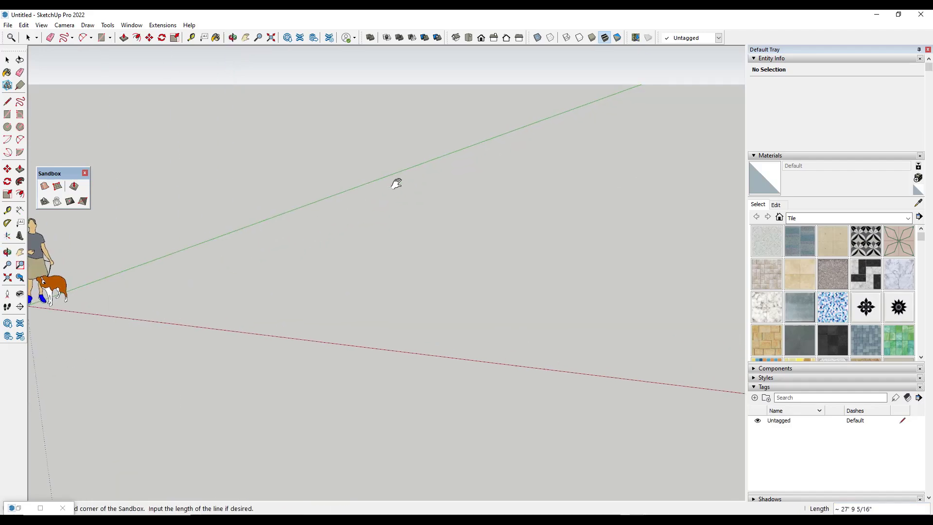
scroll(396, 183, "down", 1)
left_click(589, 209)
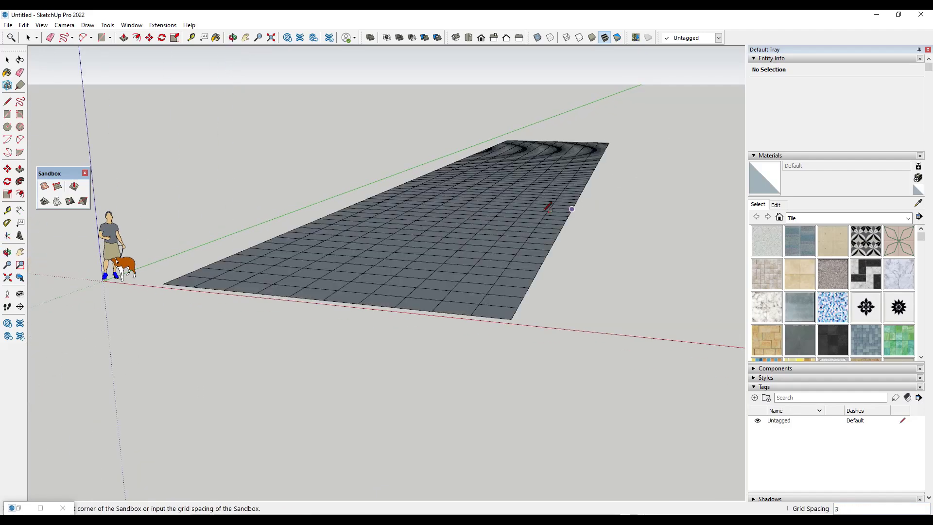
- Open the terrain grid for editing and raise a mound on its green-axis side near the front with Smoove
middle_click_drag(547, 207, 440, 258)
key("space")
scroll(439, 225, "down", 2)
scroll(439, 223, "down", 1)
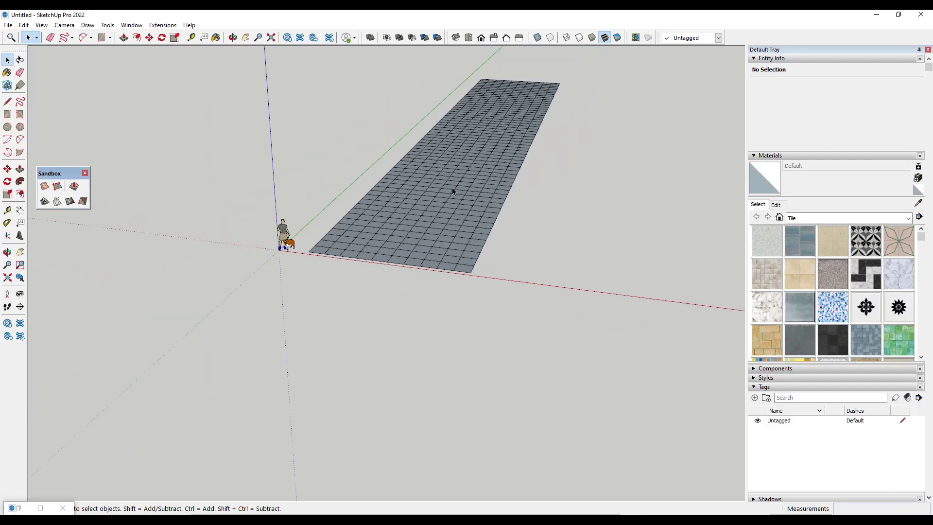
double_click(452, 188)
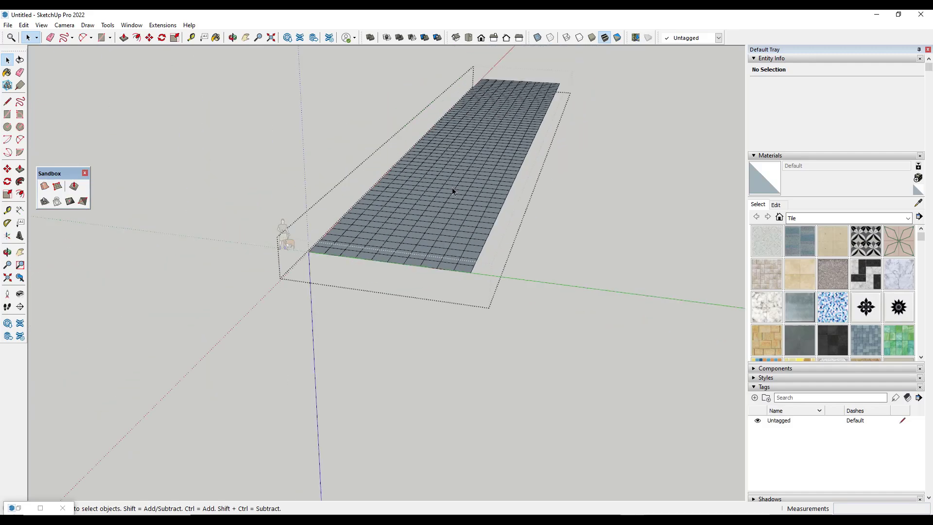
left_click(74, 186)
left_click(394, 176)
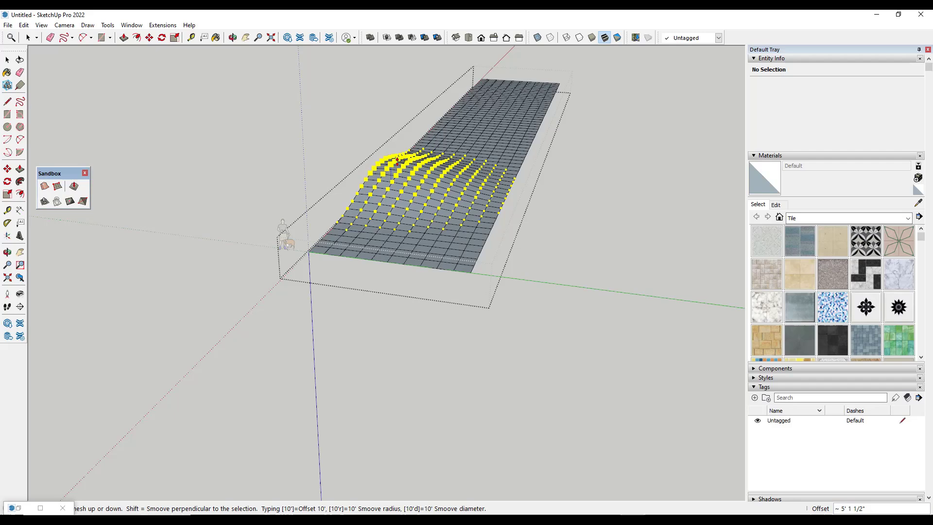
left_click(393, 150)
- Sculpt the rest of the grid with Smoove at a 30' radius, alternating raised and lowered areas towards its far end
left_click(523, 159)
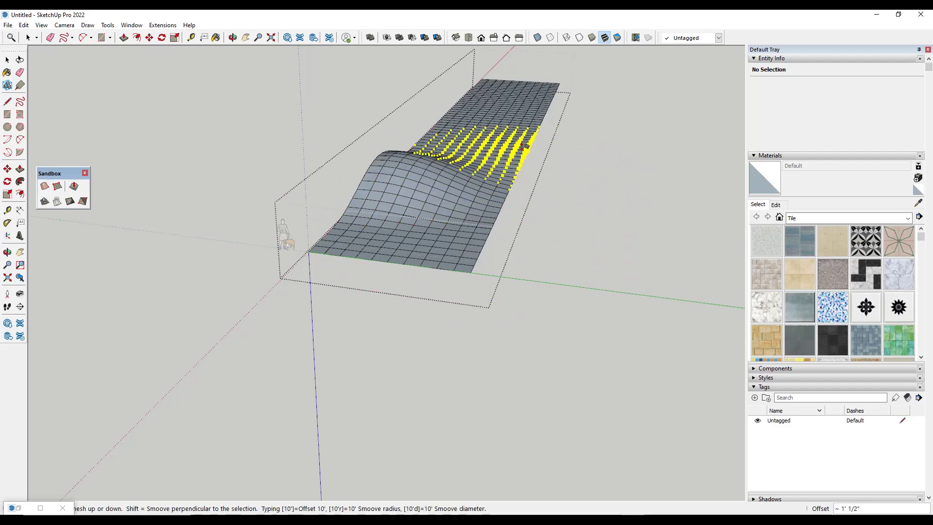
left_click(526, 125)
left_click(455, 104)
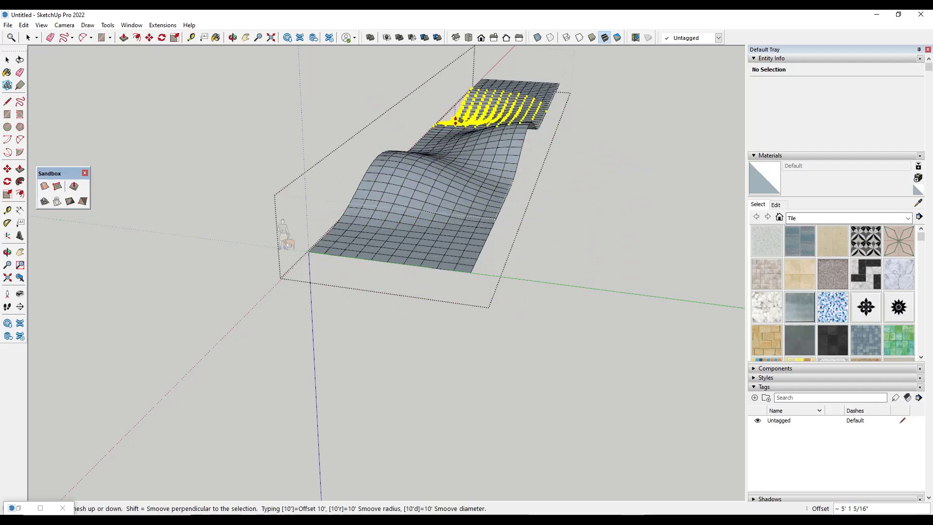
left_click(495, 95)
left_click(553, 76)
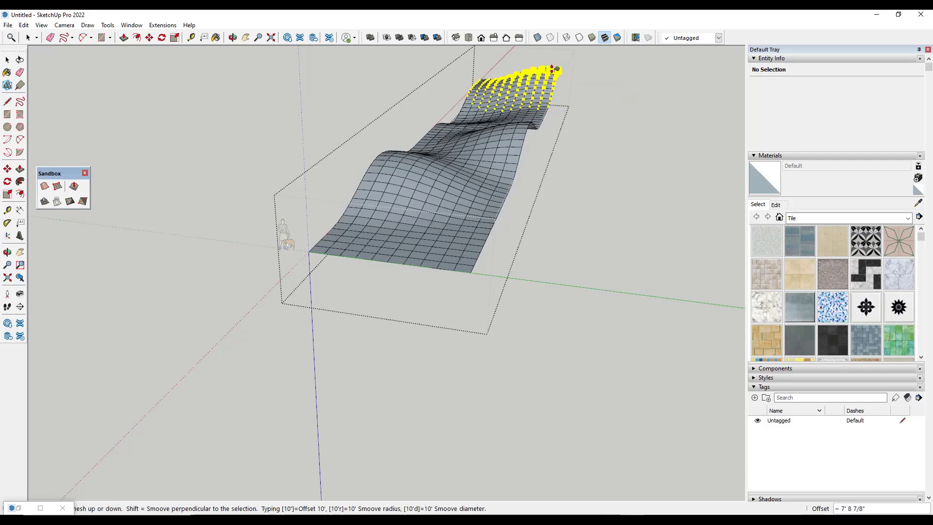
left_click(554, 70)
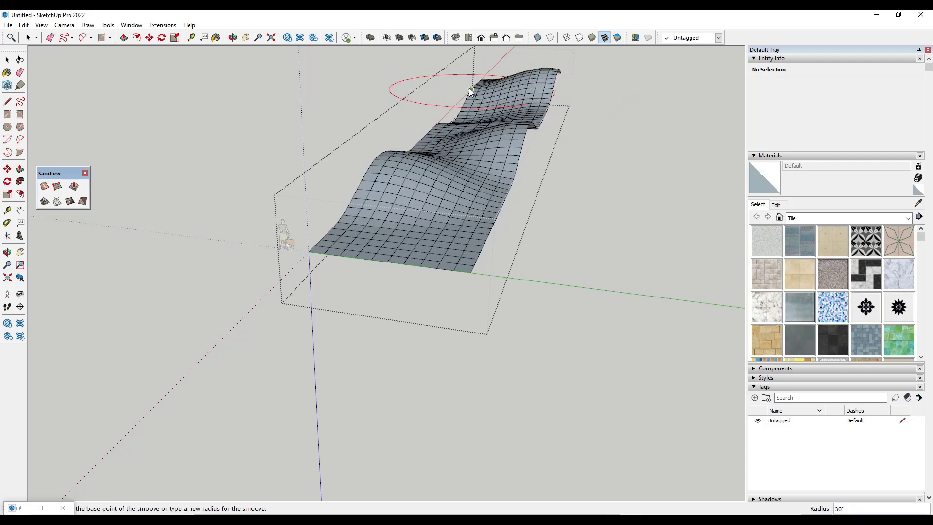
left_click(505, 90)
left_click(462, 132)
- Reverse the faces of the whole terrain mesh and close its group
middle_click_drag(471, 191, 669, 163)
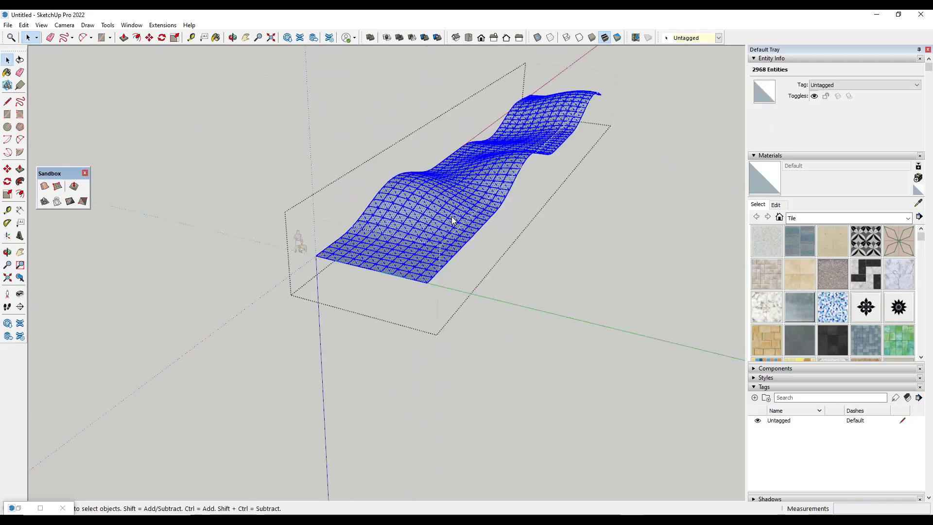
right_click(452, 220)
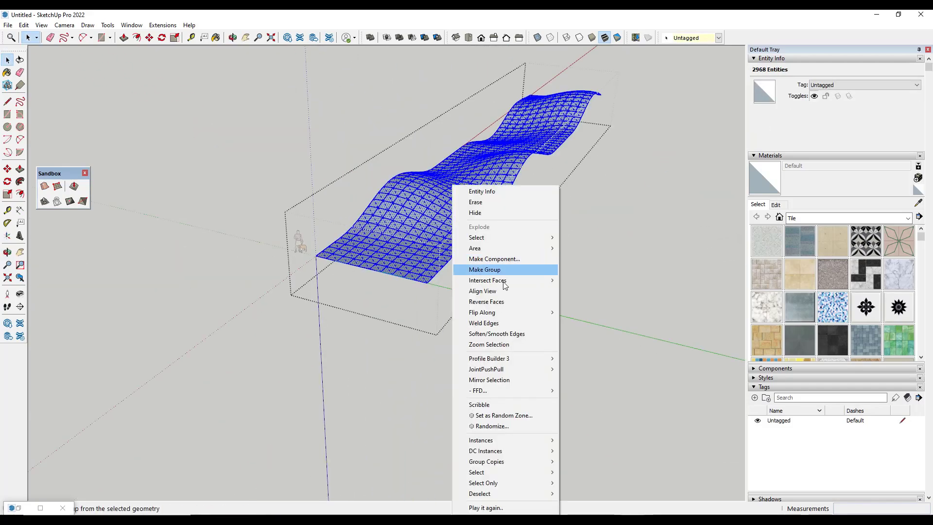
left_click(537, 308)
left_click(499, 263)
- Switch the camera to the front view with Parallel Projection
scroll(501, 264, "down", 2)
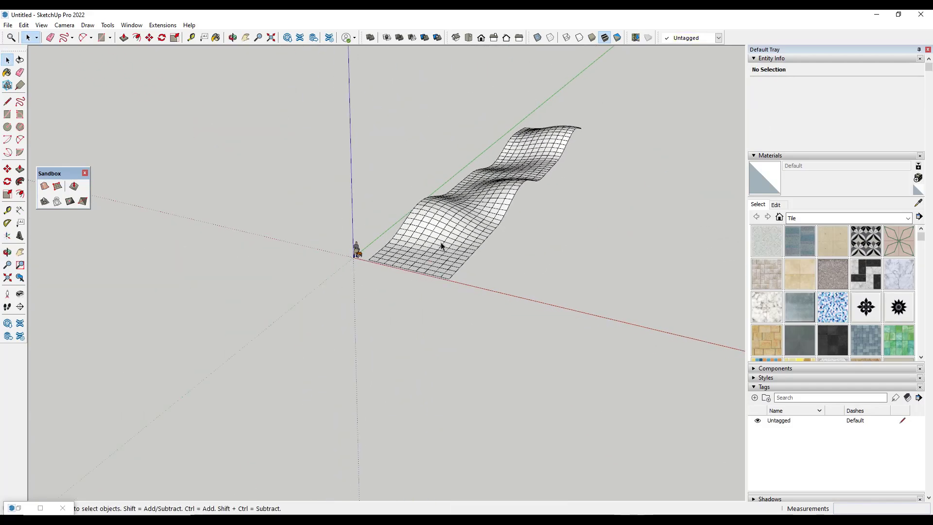
middle_click_drag(546, 239, 486, 223)
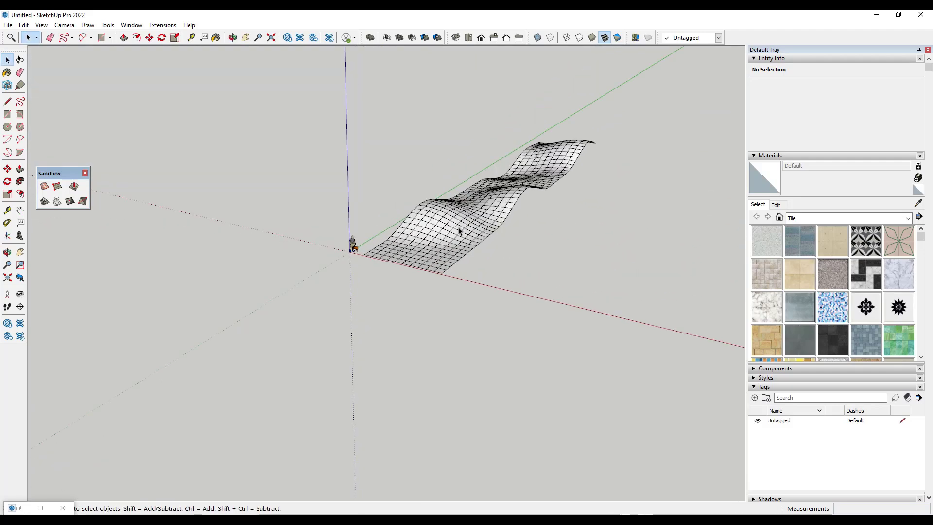
scroll(459, 230, "up", 4)
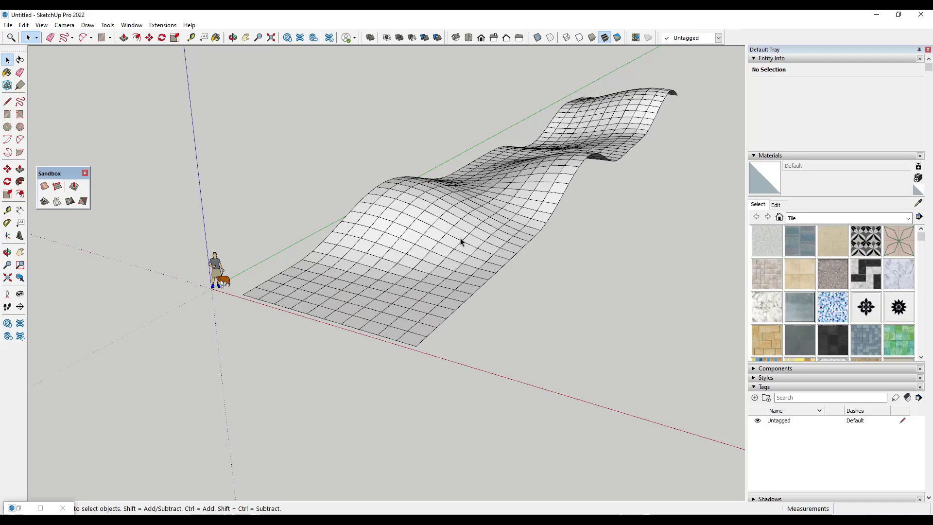
middle_click_drag(378, 245, 431, 286)
scroll(471, 338, "down", 5)
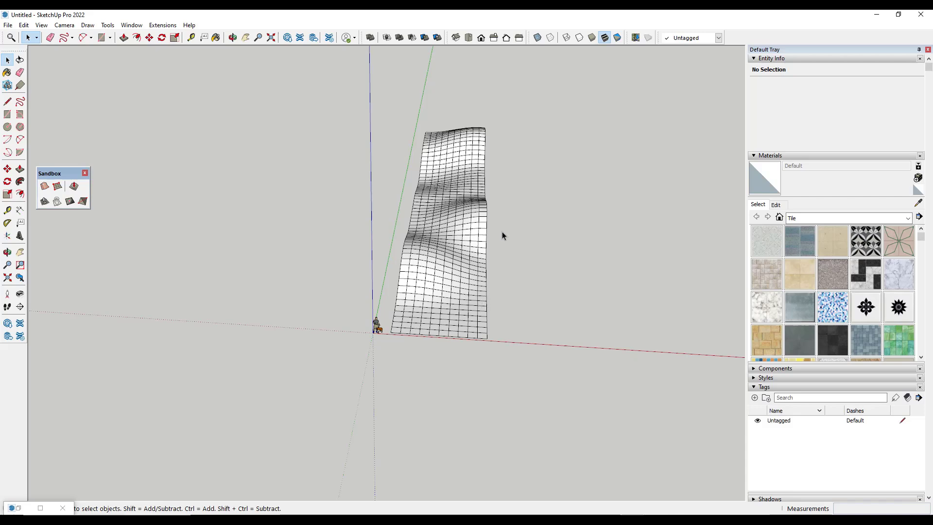
left_click(481, 37)
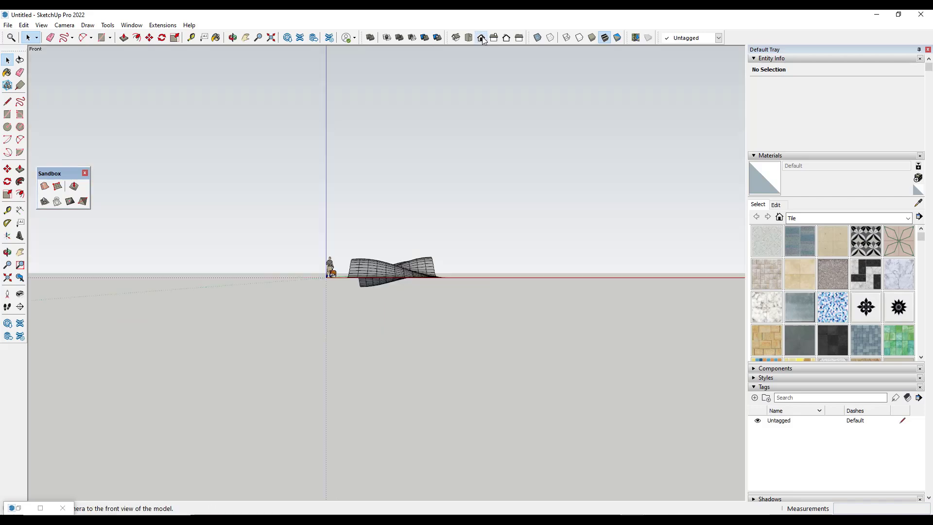
left_click(65, 25)
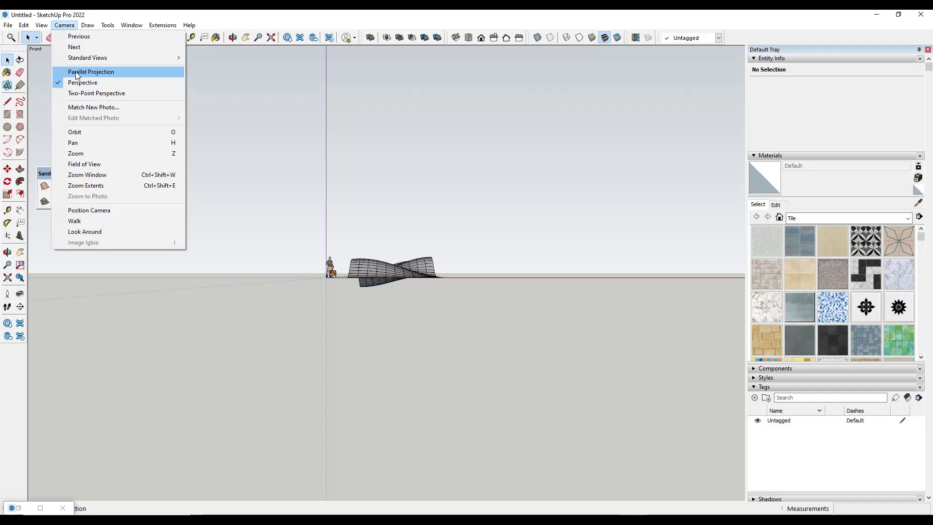
left_click(99, 71)
- Inside the terrain group, select the edges along the long side farthest from the origin to measure their total length
double_click(401, 267)
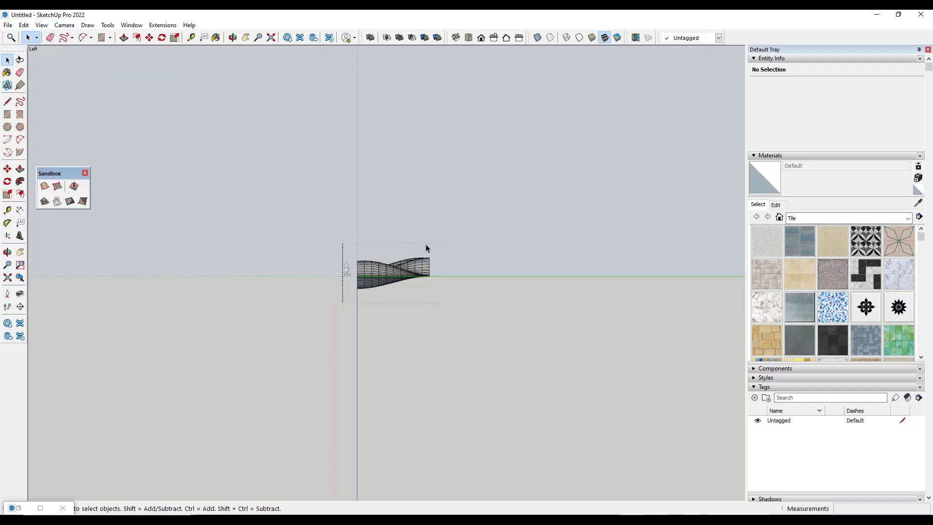
left_click_drag(424, 244, 453, 312)
scroll(436, 260, "up", 3)
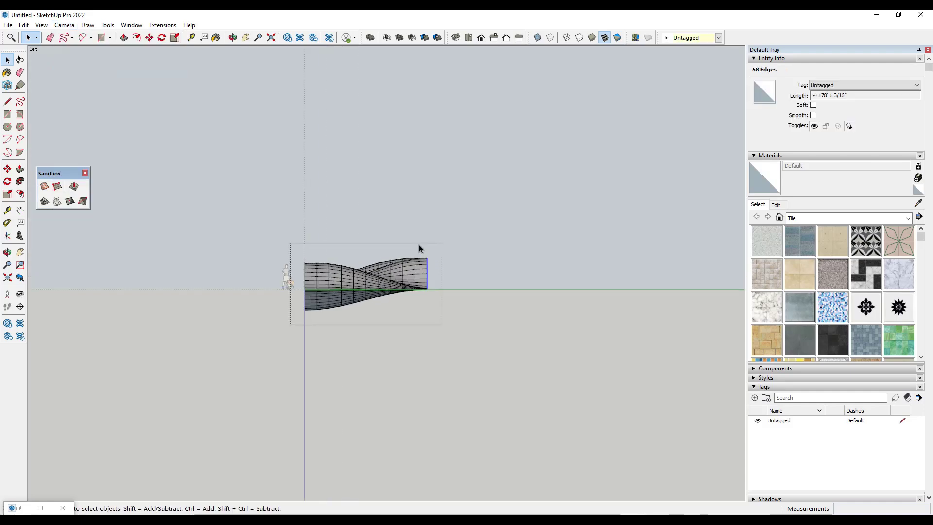
left_click_drag(418, 243, 460, 340)
- Draw a 178' line parallel to the green axis beside the terrain, starting on the red axis
mouse_move(497, 282)
middle_mouse_down()
mouse_move(488, 276)
mouse_move(448, 327)
mouse_move(407, 341)
middle_mouse_up()
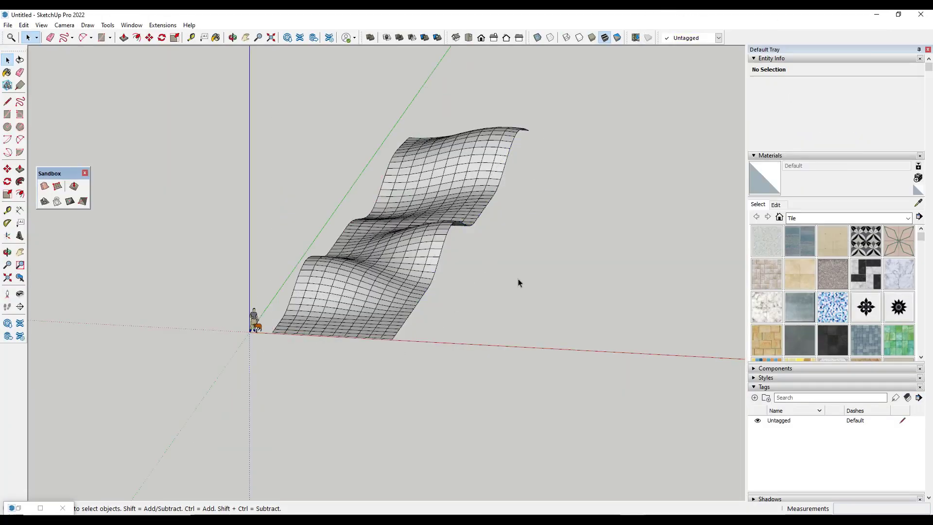
key("l")
left_click(488, 344)
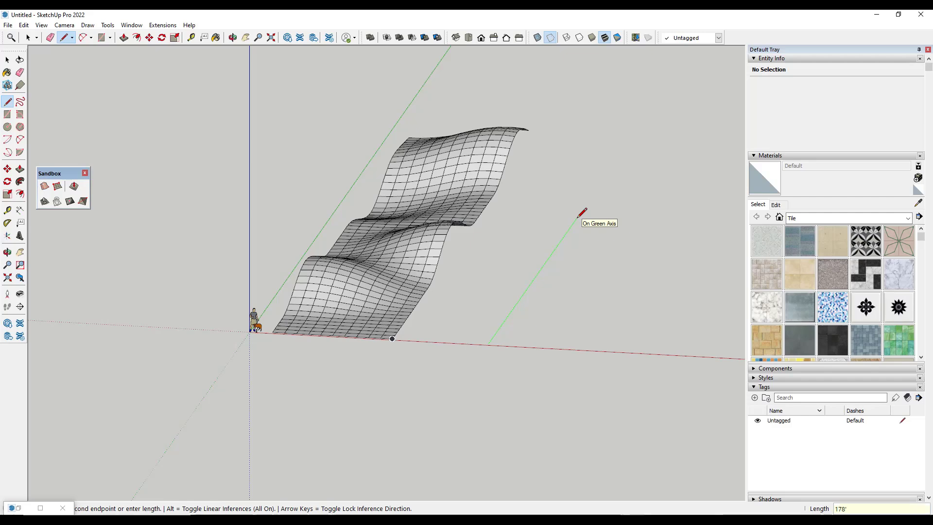
left_click(627, 146)
key("space")
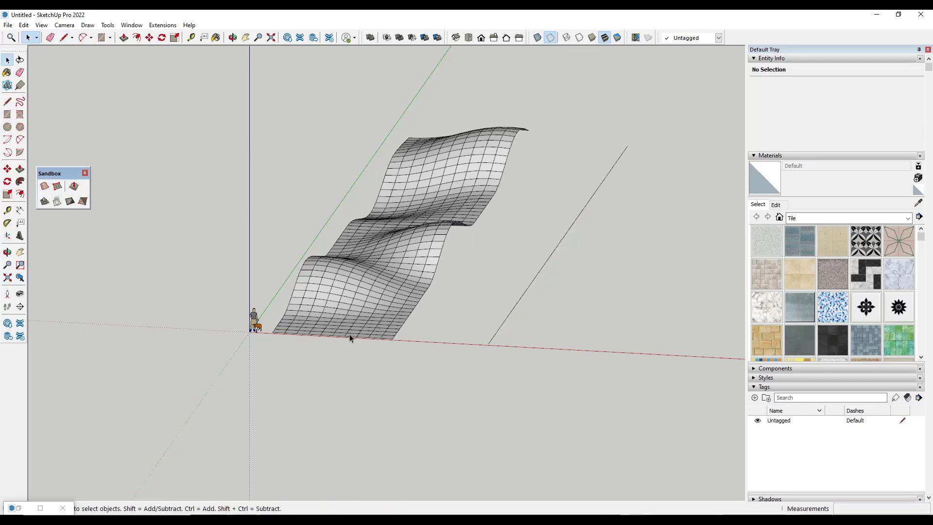
- Select the edges along the terrain's short front side inside its group to measure their length, then close the group
mouse_move(349, 336)
middle_mouse_down()
mouse_move(435, 352)
mouse_move(145, 388)
mouse_move(121, 232)
middle_mouse_up()
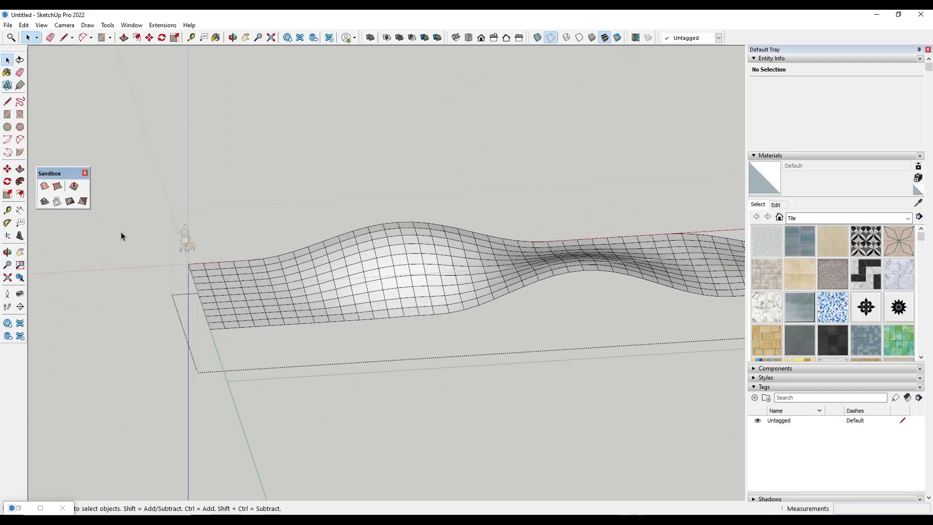
left_click_drag(209, 359, 212, 360)
middle_click_drag(212, 360, 162, 232)
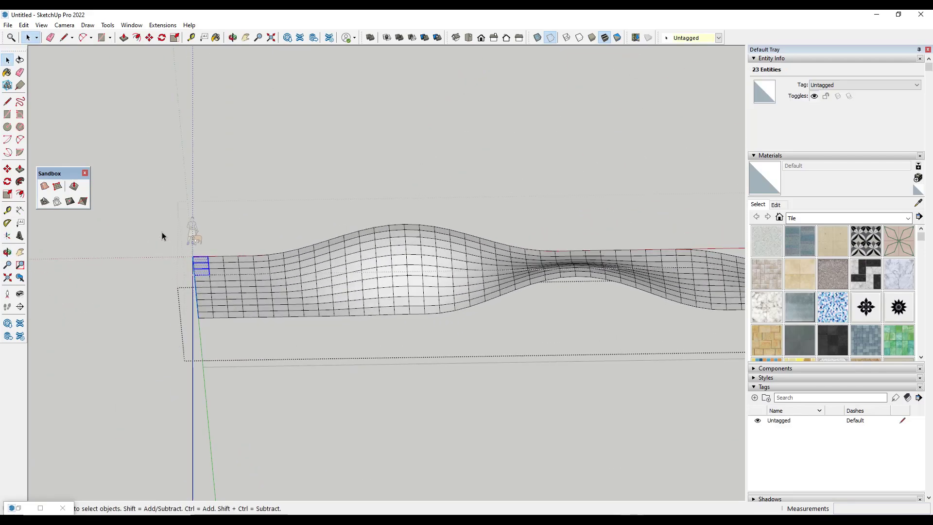
left_click_drag(201, 336, 200, 337)
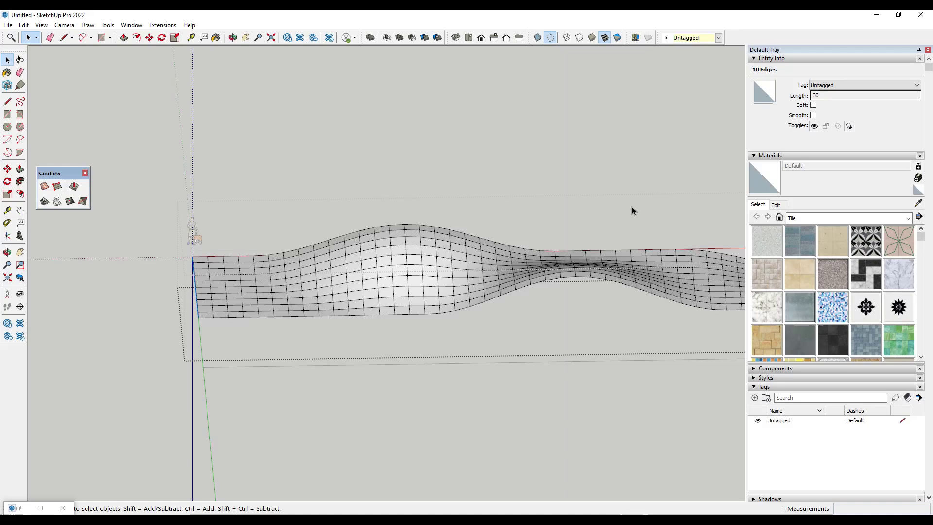
middle_click_drag(632, 209, 531, 414)
left_click(531, 415)
- Draw a 30' line along the red axis from the near end of the 178' line, heading away from the terrain
scroll(423, 314, "down", 5)
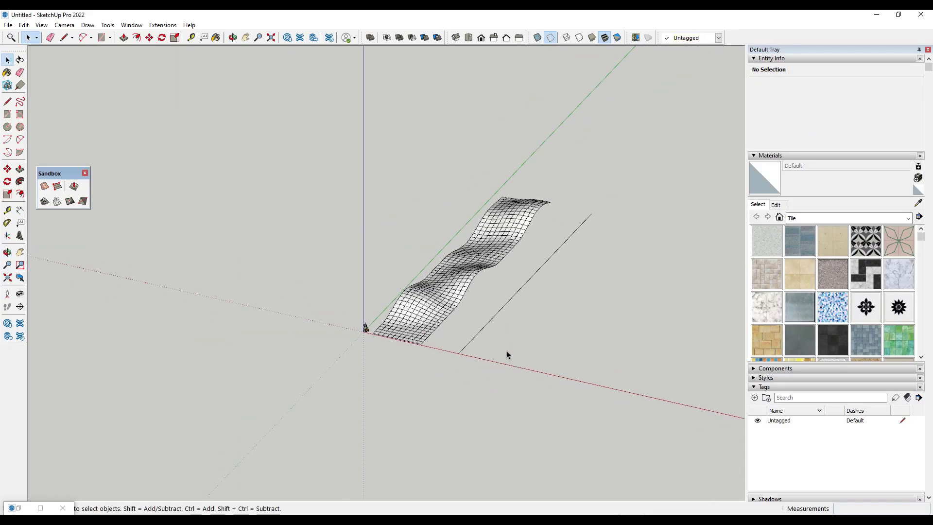
scroll(500, 355, "up", 2)
key("l")
left_click(445, 346)
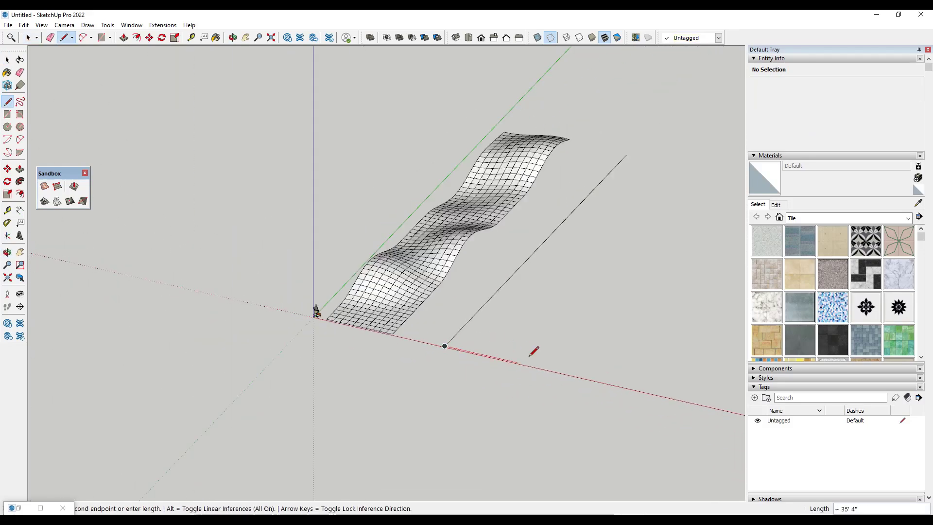
type("30'")
key("Return")
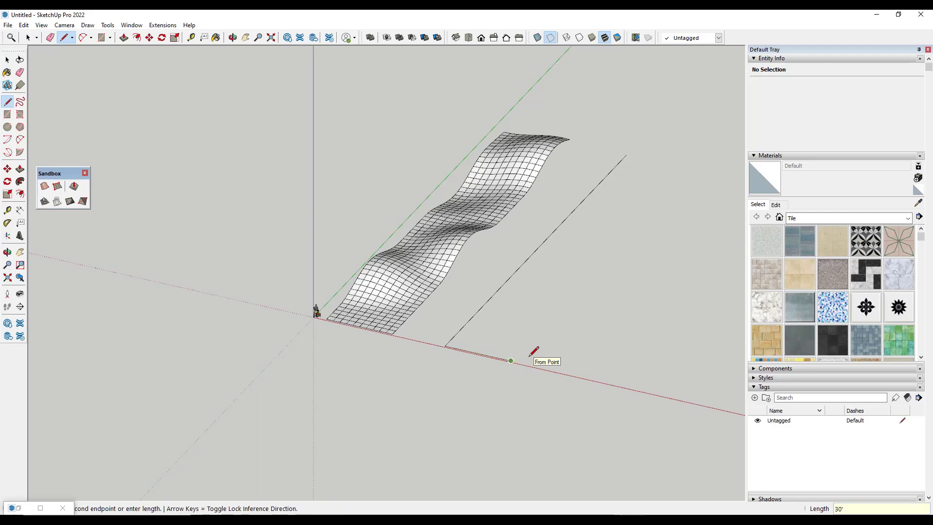
- Complete the flat rectangle between the free ends of the 30' and 178' lines, and switch the camera to Perspective
key("r")
left_click(511, 360)
left_click(626, 155)
key("space")
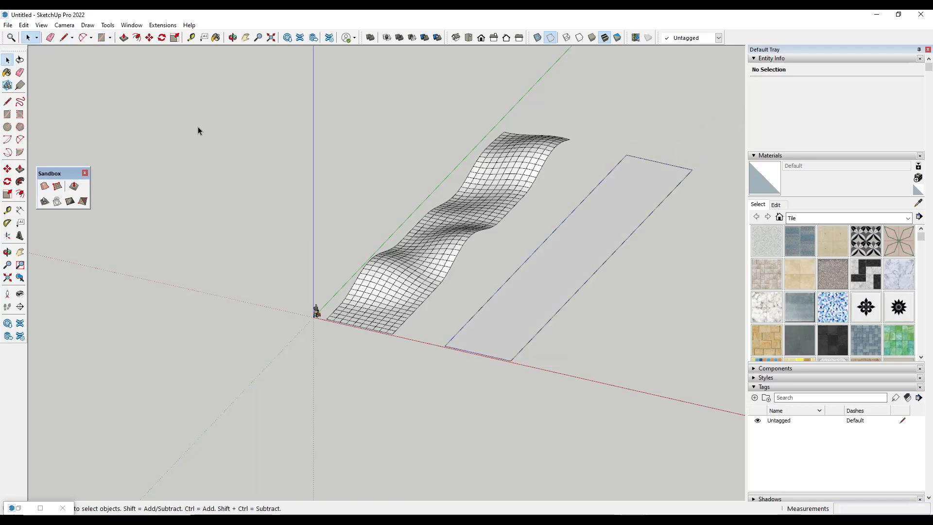
left_click(41, 24)
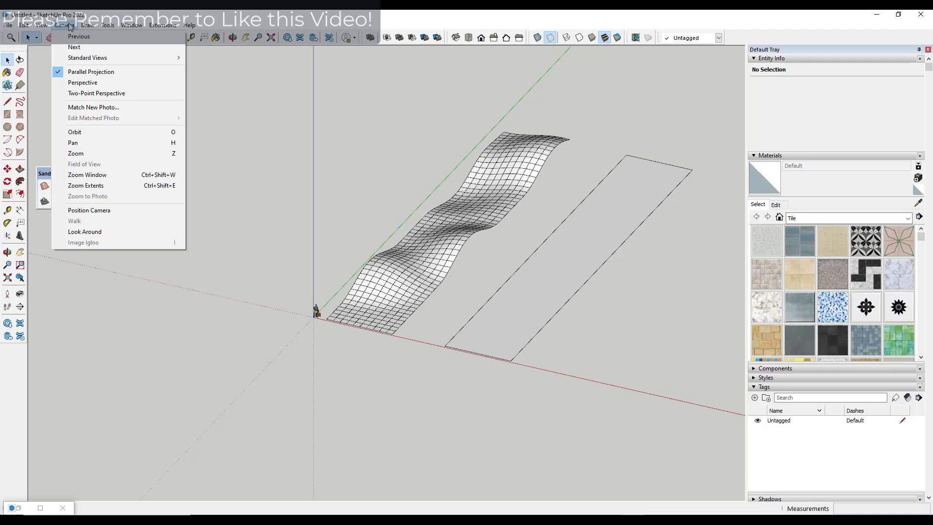
left_click(90, 83)
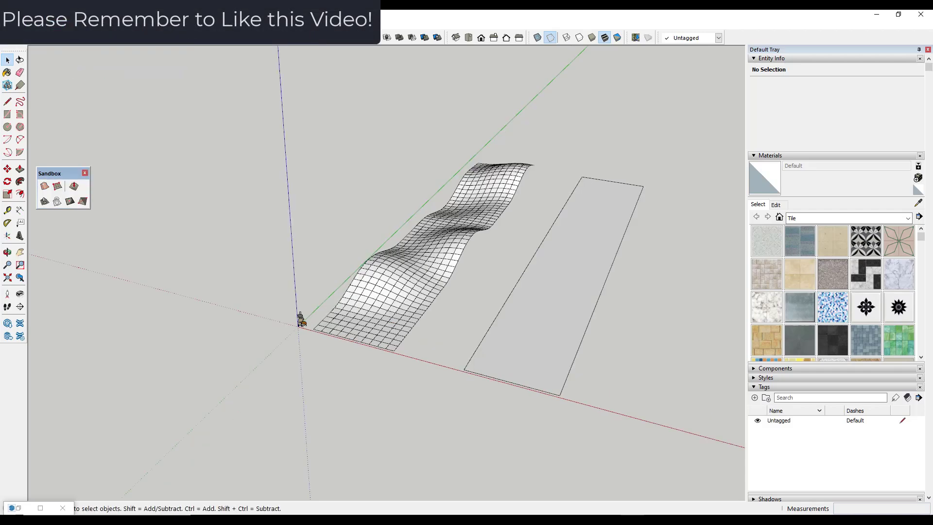
- Select the flat rectangle with all its edges and make it a group
middle_click_drag(551, 287, 480, 256)
scroll(637, 268, "up", 2)
left_click(593, 289)
scroll(663, 279, "up", 2)
double_click(479, 256)
right_click(482, 264)
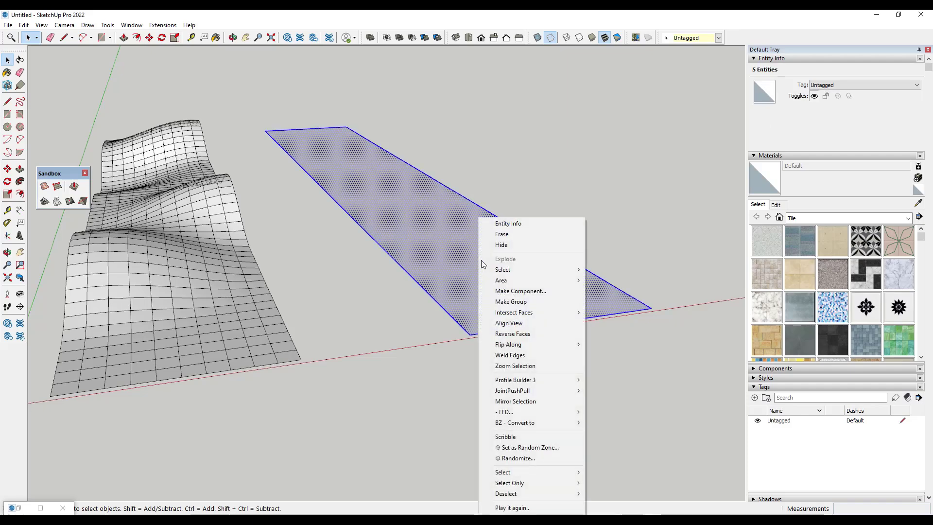
left_click(514, 302)
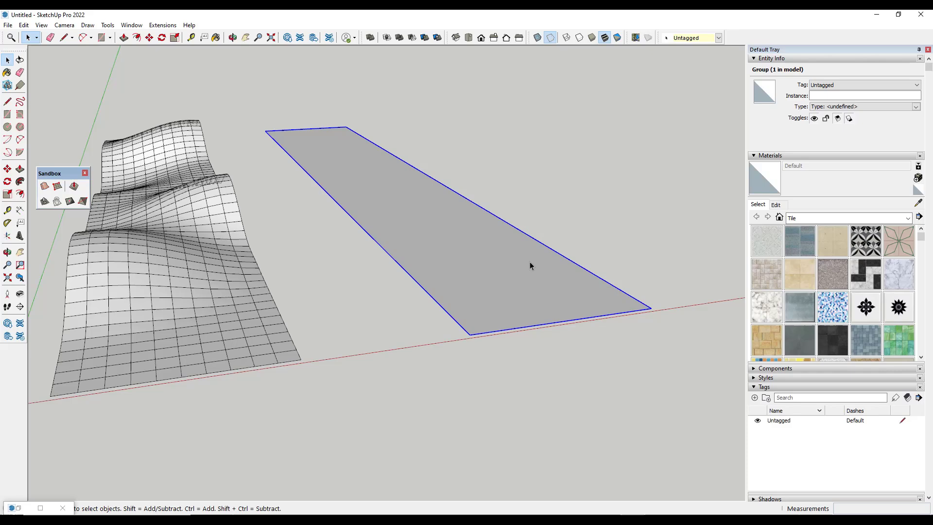
- Draw a narrow strip about 1' 4 11/16" wide along the flat rectangle's full long side nearest the terrain
middle_click_drag(530, 263, 527, 281)
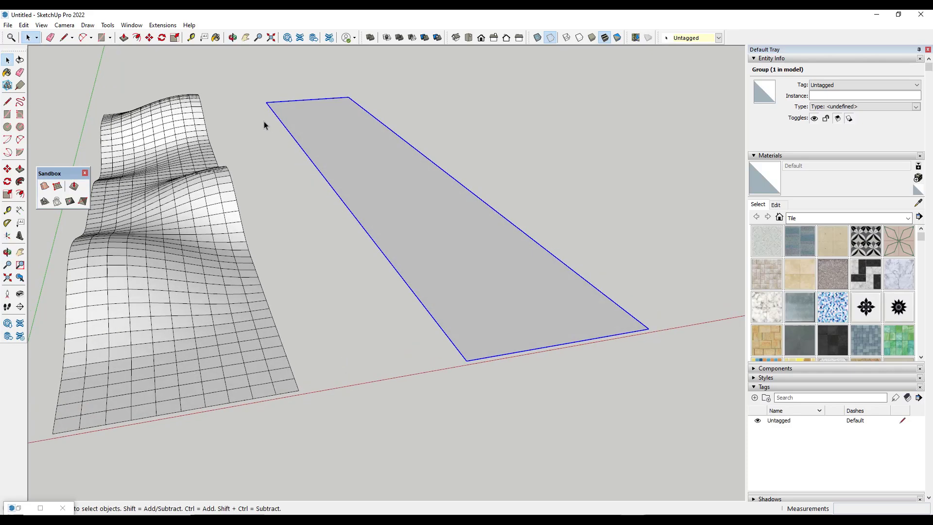
middle_click_drag(477, 293, 444, 330)
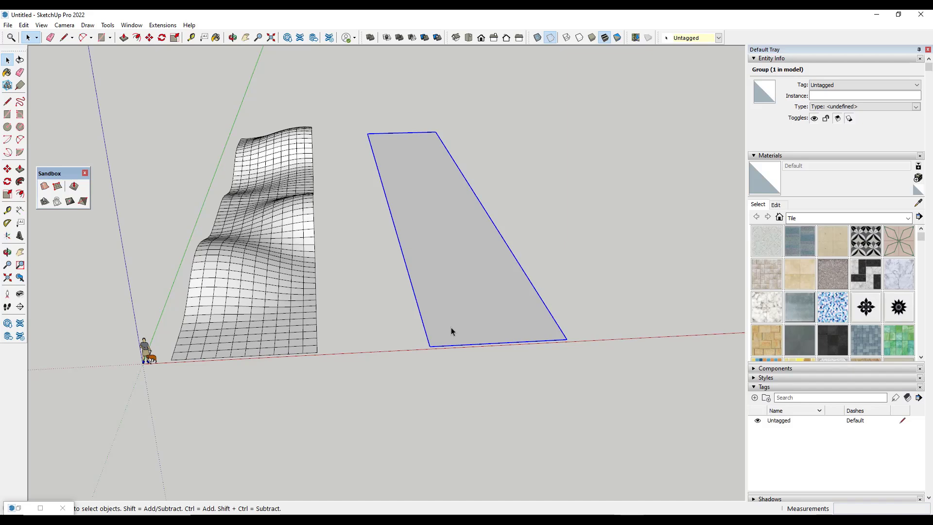
key("l")
left_click(430, 346)
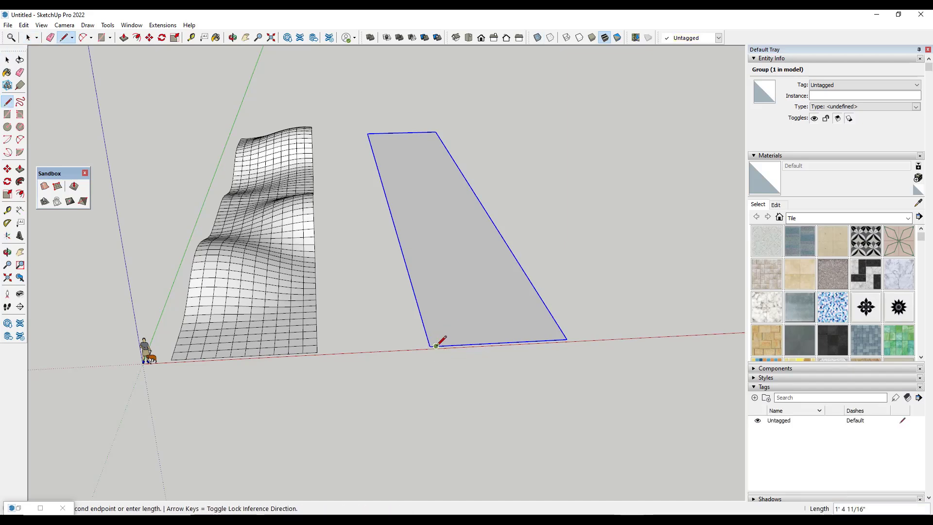
left_click(371, 134)
scroll(371, 133, "up", 2)
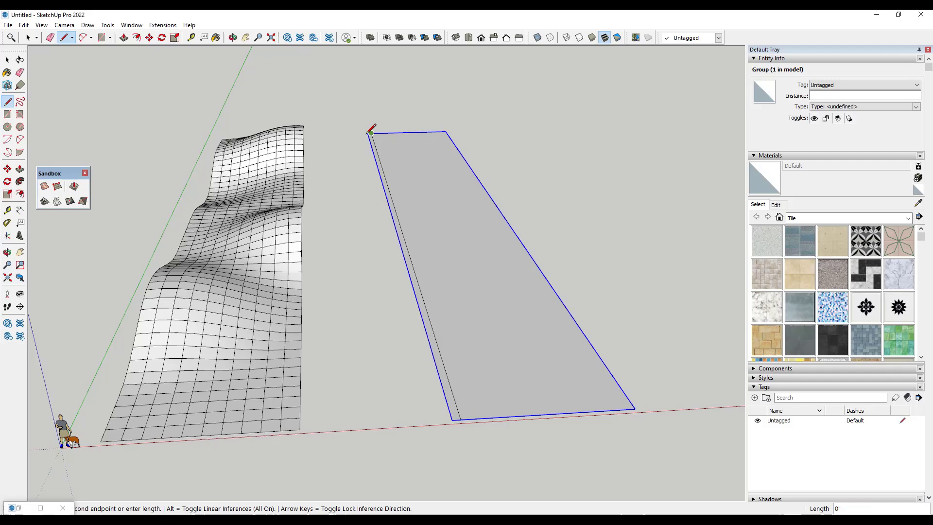
key("r")
left_click(369, 134)
middle_click_drag(484, 486, 418, 296, "shift")
left_click(417, 298)
- Extrude the narrow strip slightly upward with Push/Pull to form a thin bar
key("p")
left_click(410, 291)
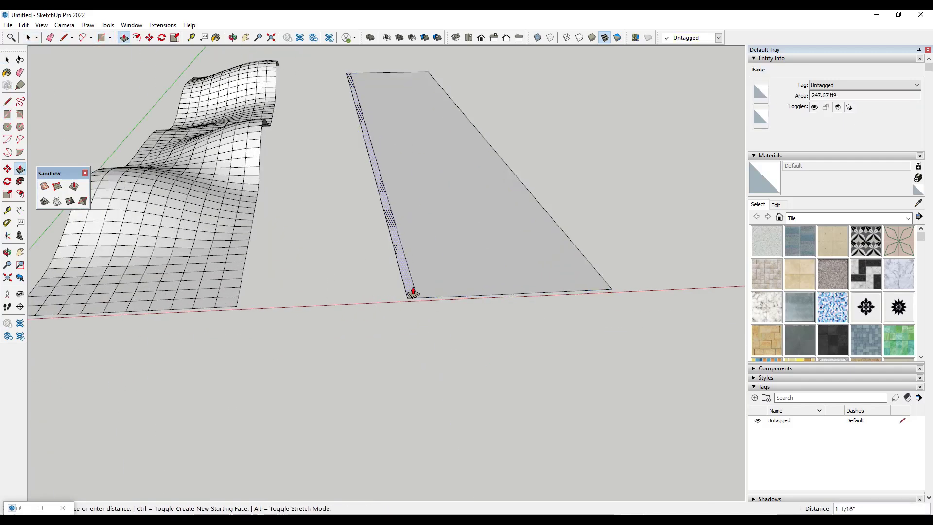
left_click(418, 289)
key("space")
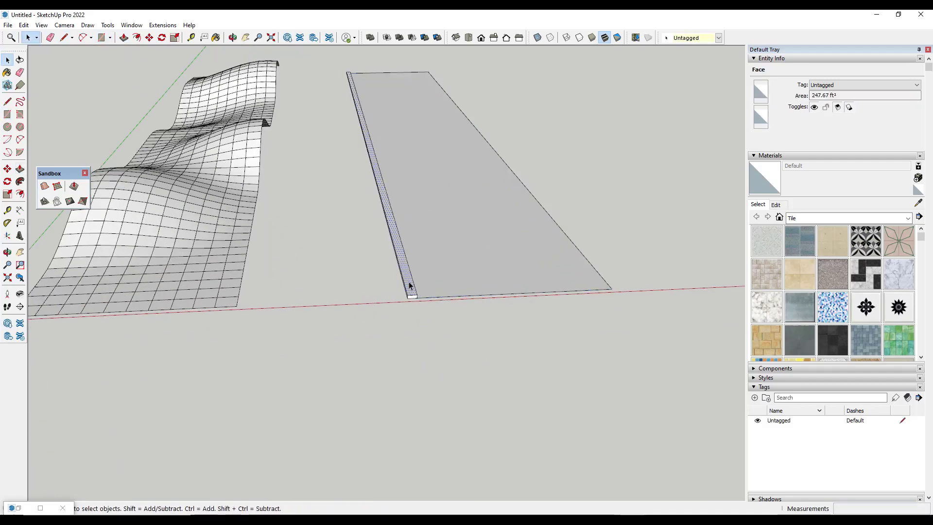
- Copy the whole bar about 28' 7 5/16" to the rectangle's opposite long side and divide the distance into 5 equal spaces
triple_click(410, 284)
key("m")
scroll(410, 287, "up", 3)
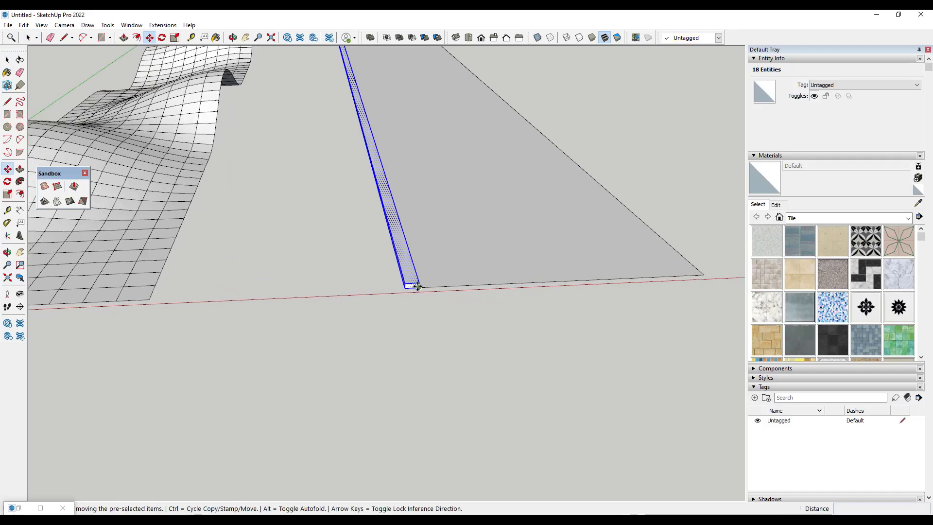
left_click(418, 287)
key("ctrl")
left_click(703, 272)
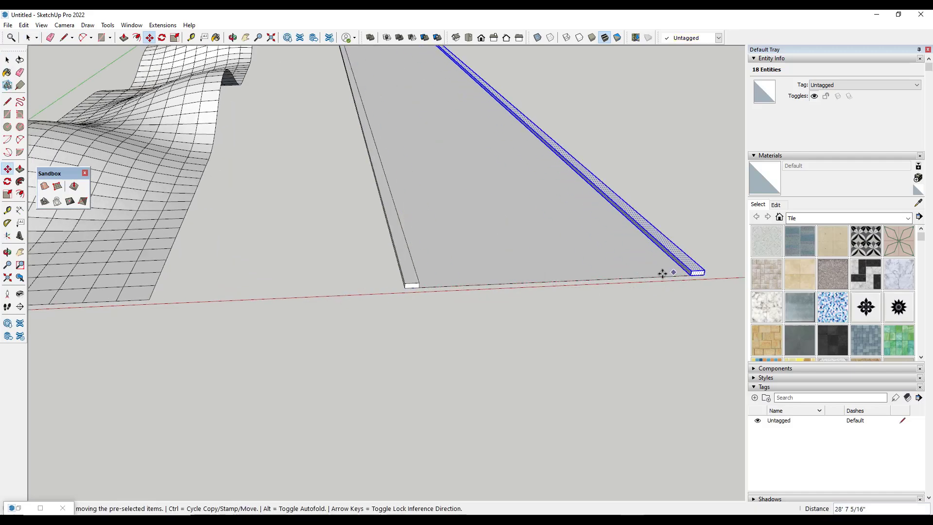
scroll(662, 270, "down", 3)
type("/5")
key("Return")
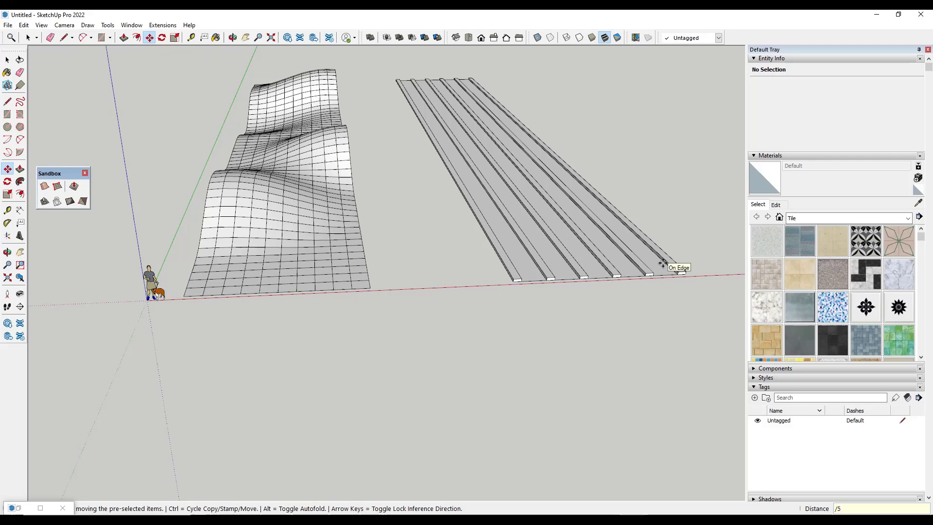
- Select all the bars without the flat base rectangle and make them one group
middle_click_drag(567, 228, 459, 203)
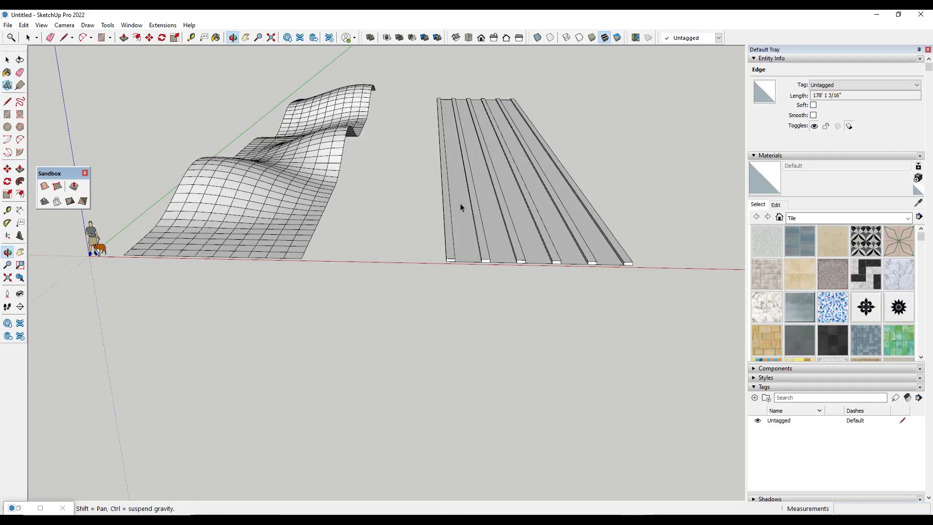
key("space")
left_click_drag(413, 75, 643, 305)
left_click(519, 213, "shift")
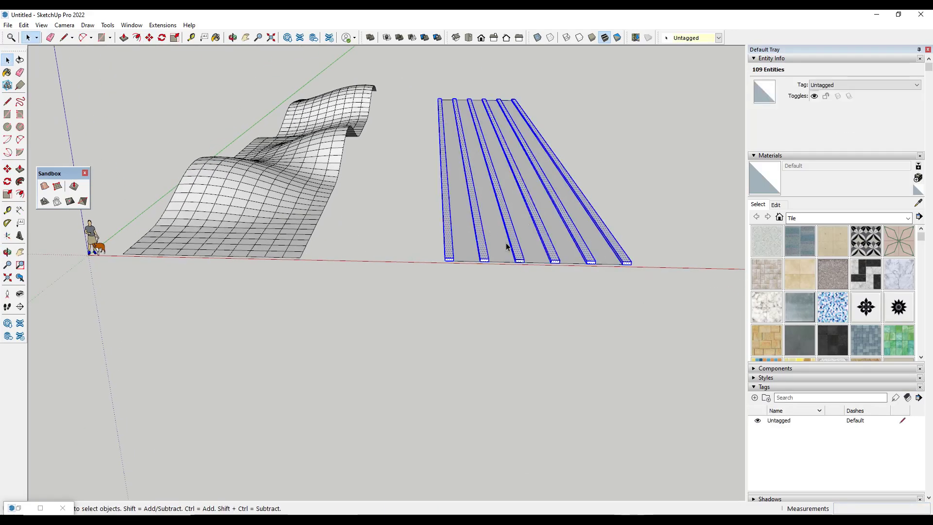
scroll(479, 240, "down", 3)
right_click(496, 235)
left_click(533, 303)
- Move the bar group along the red axis to the far side of the flat rectangle, clear of it
key("m")
left_click(457, 252)
left_click(672, 258)
middle_click_drag(490, 213, 504, 250)
scroll(544, 223, "up", 3)
scroll(502, 257, "down", 3)
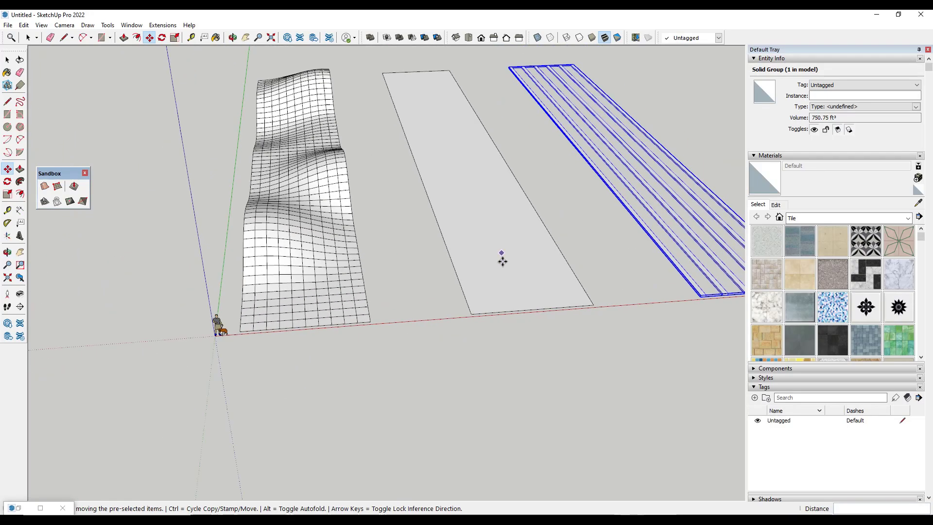
key("space")
key("a")
left_click(477, 304)
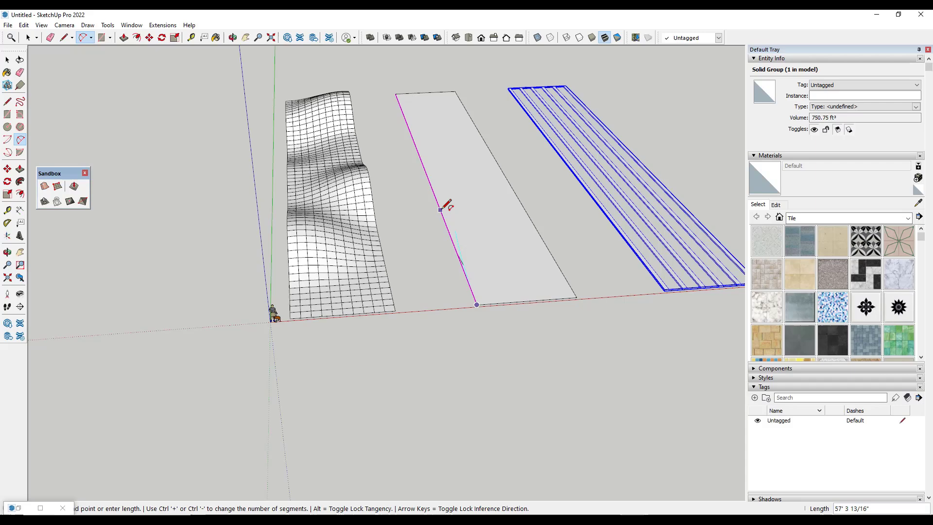
left_click(441, 210)
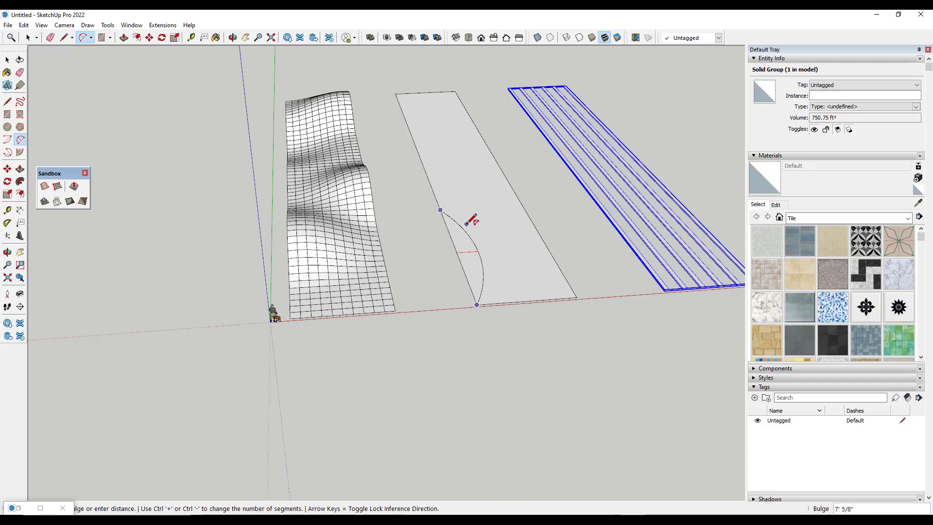
key("space")
- Draw an arc on the flat rectangle from its front edge, about 73' 3" long with a bulge of about 4' 5 5/16"
scroll(492, 292, "up", 5)
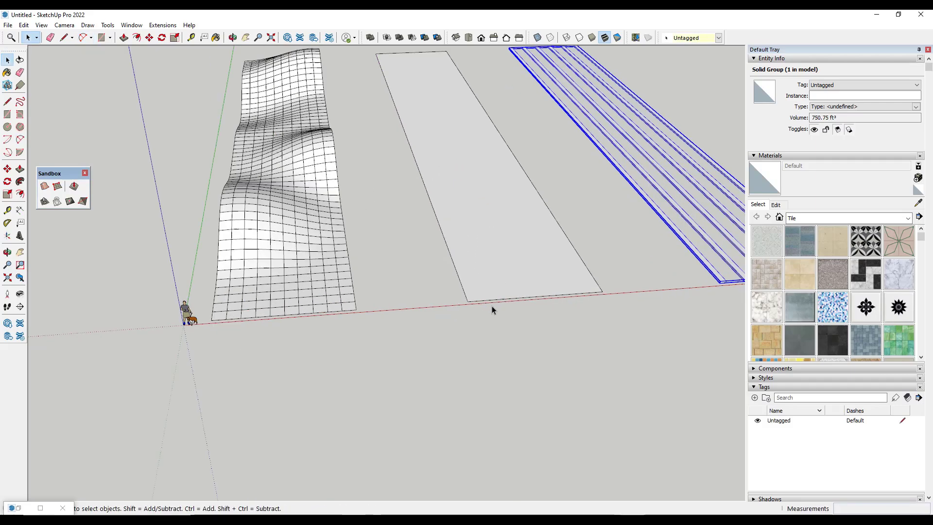
key("a")
left_click(481, 299)
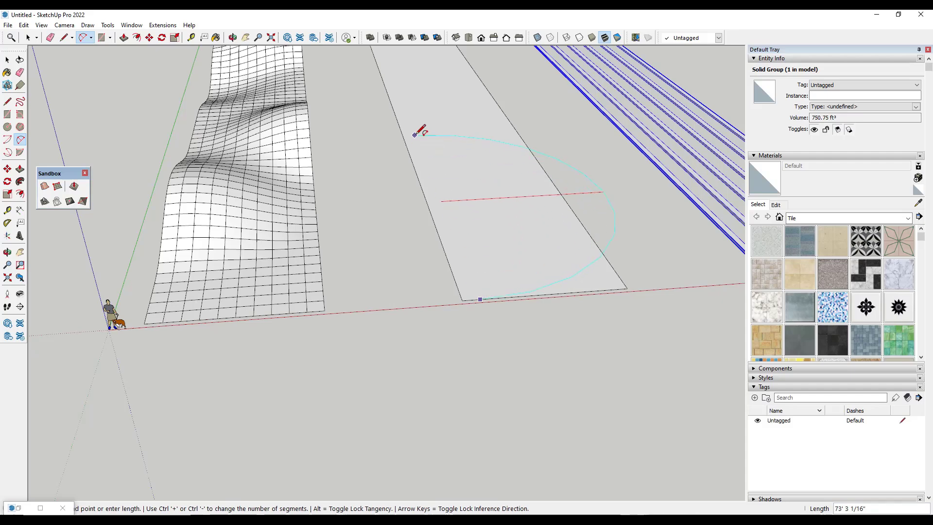
left_click(414, 135)
left_click(454, 171)
- Continue the curve with two more tangent arcs, ending at the flat rectangle's far short edge
left_click(414, 135)
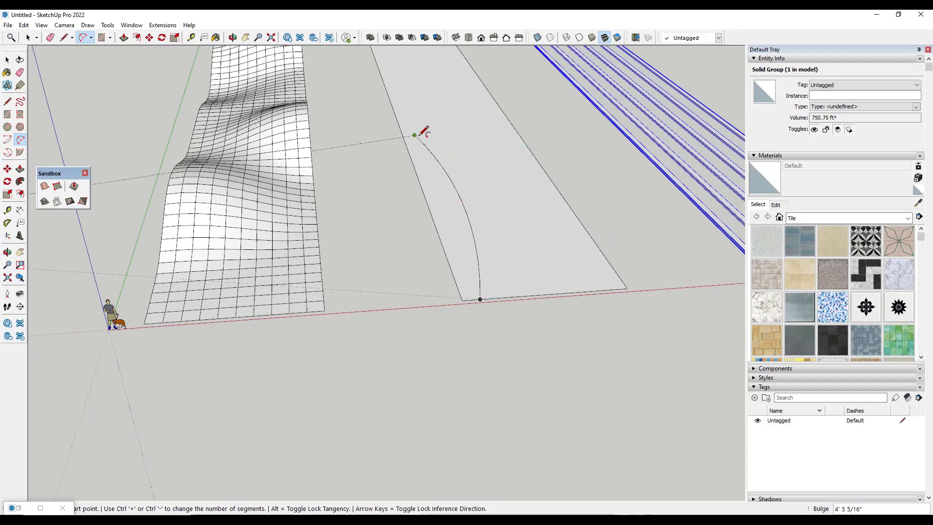
middle_click_drag(391, 58, 411, 294)
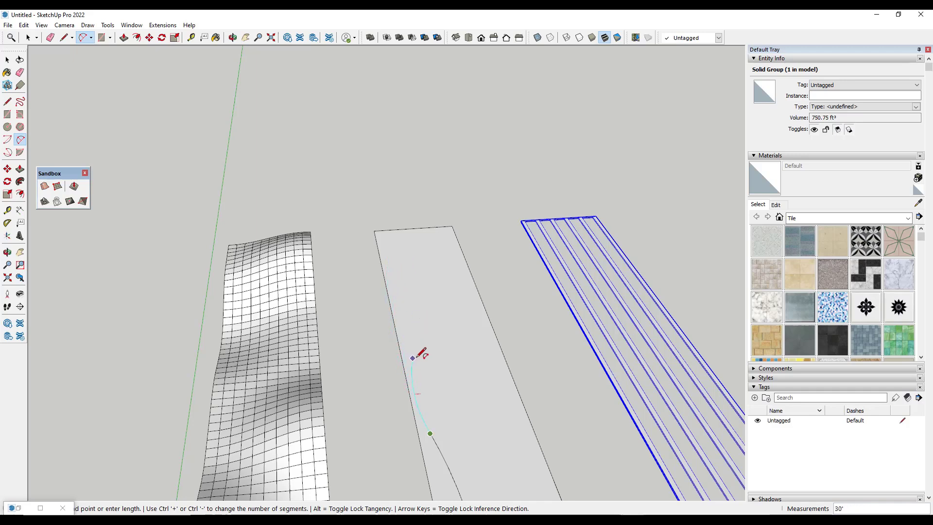
double_click(412, 359)
double_click(383, 231)
- Select the three connected arcs and offset them slightly to outline a narrow wavy band
key("space")
left_click(401, 264)
left_click(418, 408, "shift")
left_click(434, 447, "shift")
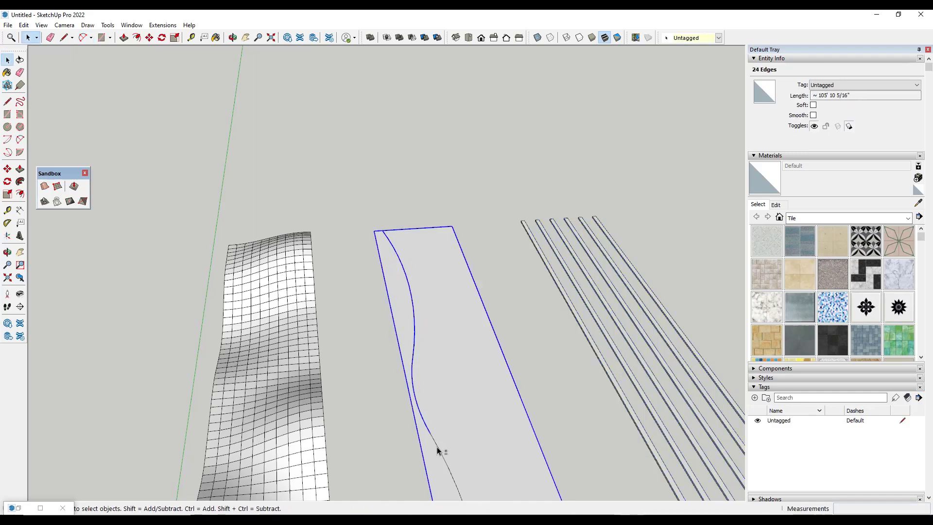
left_click(437, 446, "shift")
left_click(426, 449, "shift")
scroll(419, 295, "down", 3)
scroll(455, 391, "up", 2)
key("f")
left_click(413, 359)
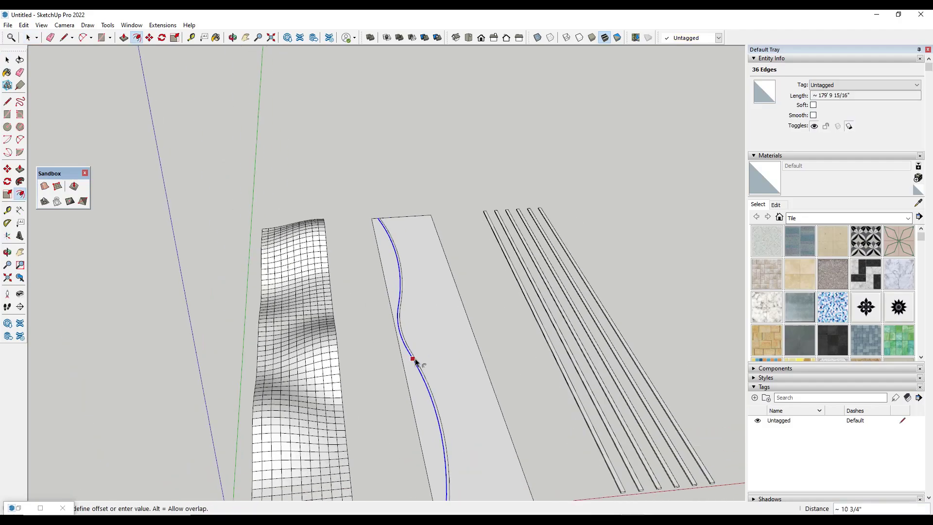
scroll(417, 360, "up", 5)
left_click(406, 357)
key("space")
- Close the wavy band's open end at the front edge with a line and extrude the band with Push/Pull
scroll(399, 243, "down", 4)
scroll(419, 340, "up", 5)
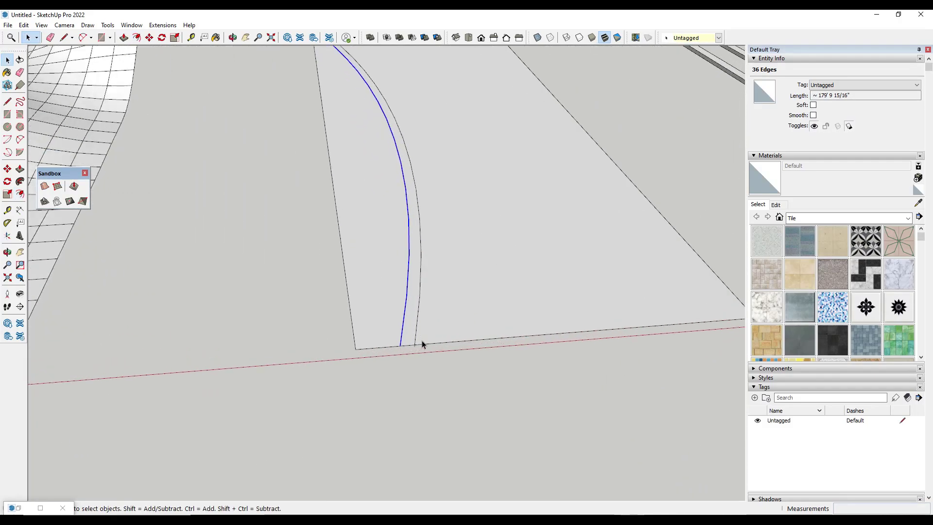
key("l")
scroll(417, 340, "up", 4)
left_click(412, 354)
left_click(379, 354)
key("p")
left_click(388, 335)
scroll(384, 330, "down", 5)
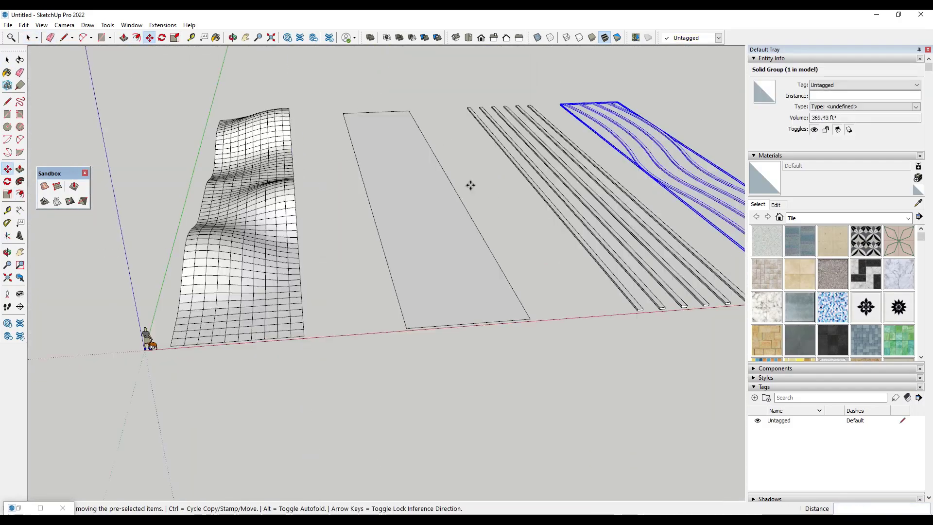
- Draw a circle near the flat rectangle's far corner on the terrain side and extrude it about 12' 5 15/16" upward into a cylinder
middle_click_drag(471, 185, 383, 114)
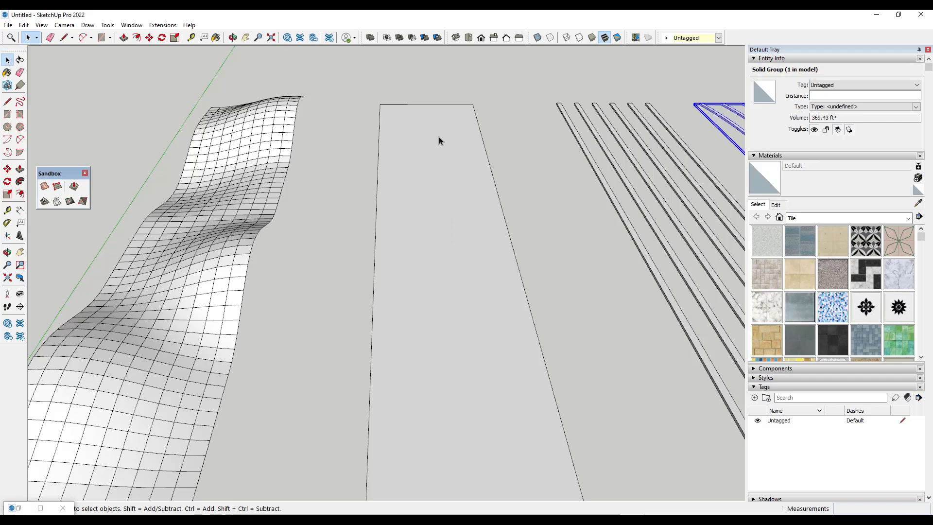
middle_click_drag(427, 136, 404, 128)
key("c")
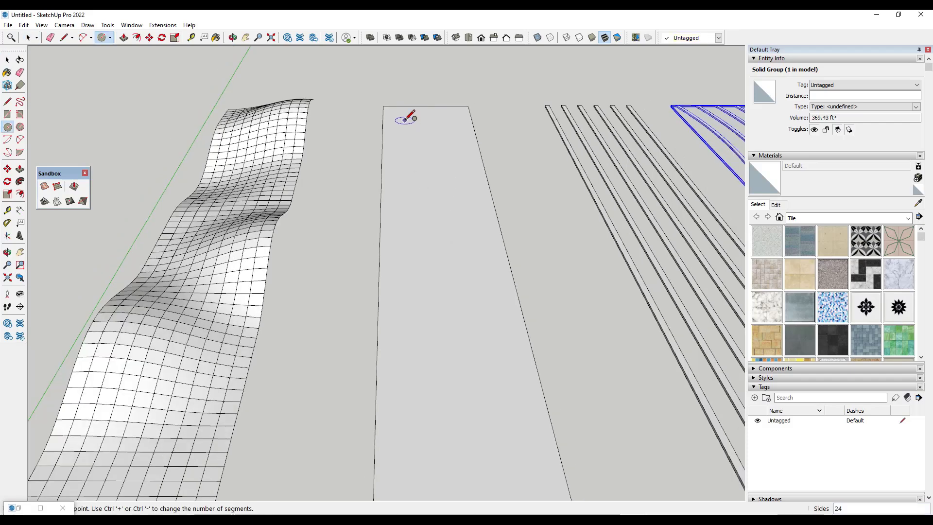
left_click(410, 117)
key("space")
key("p")
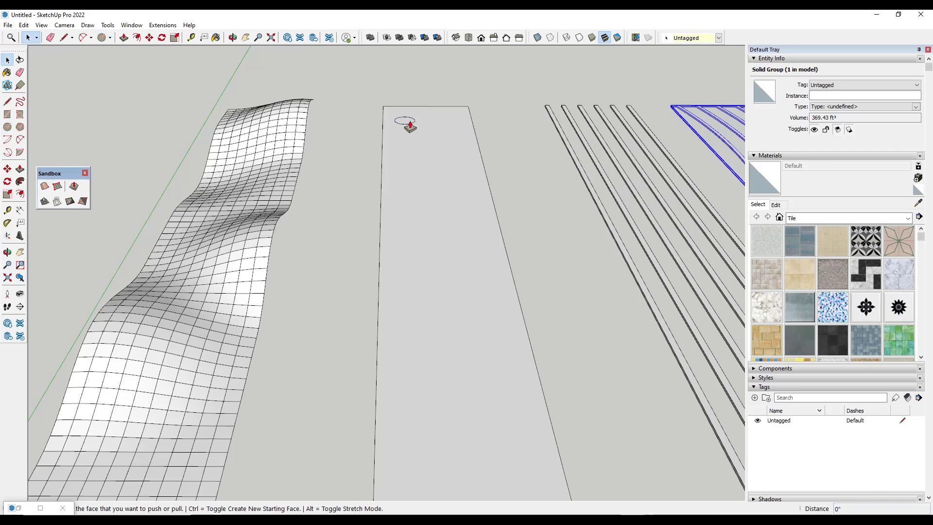
left_click(410, 126)
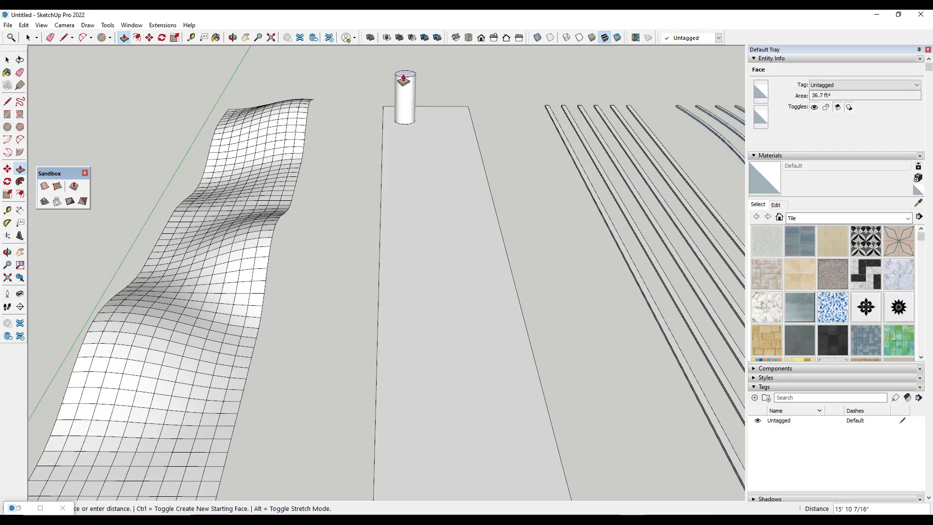
left_click(404, 88)
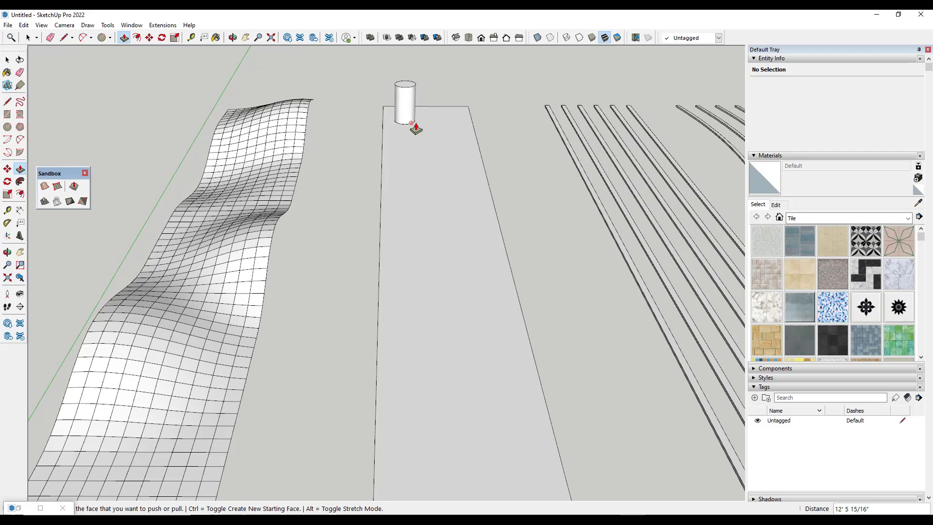
- Undo the wide cylinder and its circle, and replace it with a narrower one of the same height near the rectangle's far corner
key("ctrl+z")
key("ctrl+z")
key("space")
key("c")
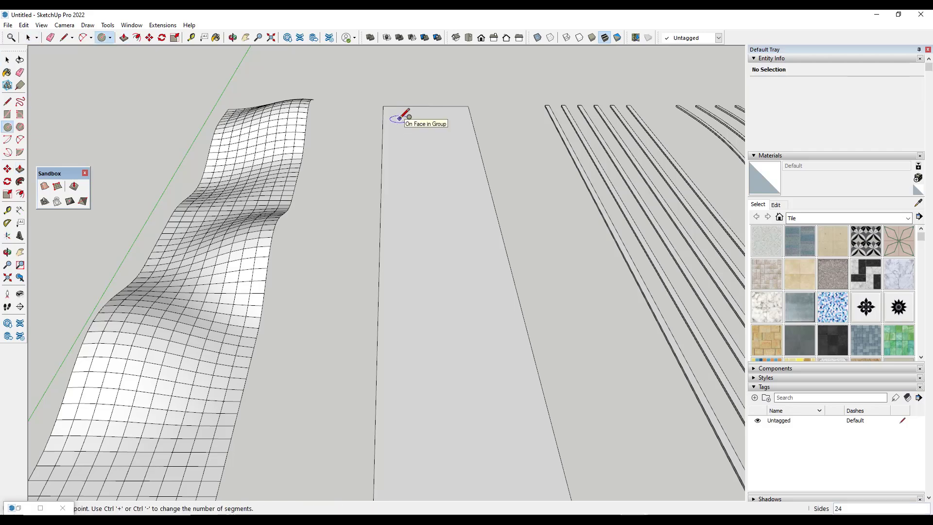
left_click(399, 120)
left_click(403, 120)
key("space")
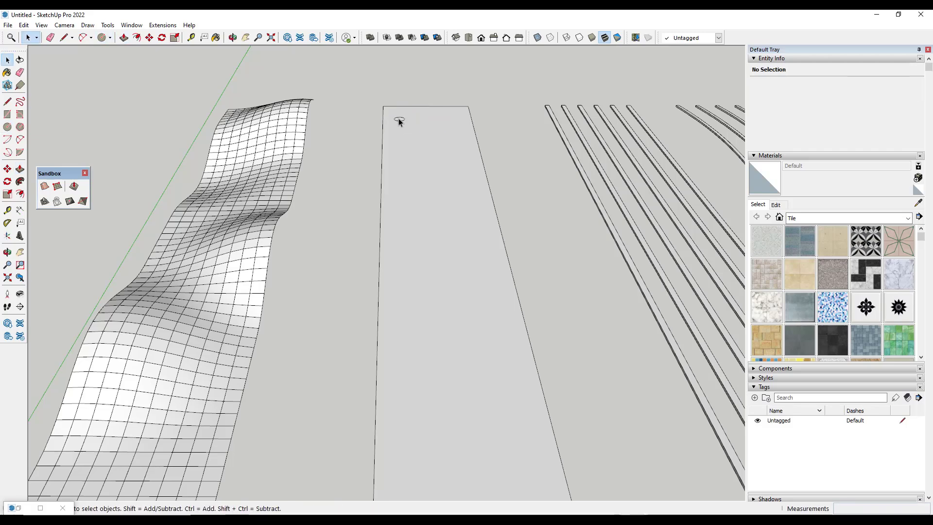
key("p")
double_click(399, 120)
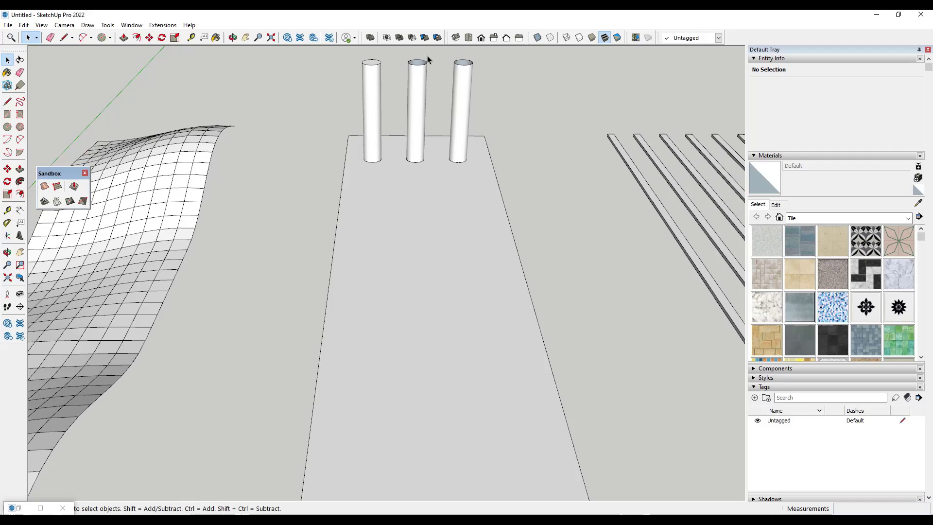
- Move the flat rectangle group 30' up the blue axis and align it directly above the terrain's front corner
middle_click_drag(427, 56, 360, 124)
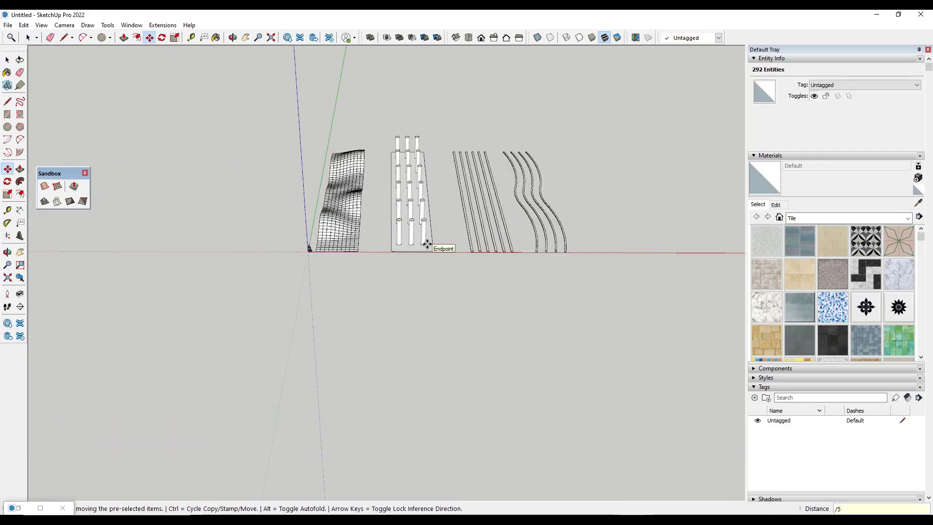
key("space")
middle_click_drag(465, 240, 330, 129)
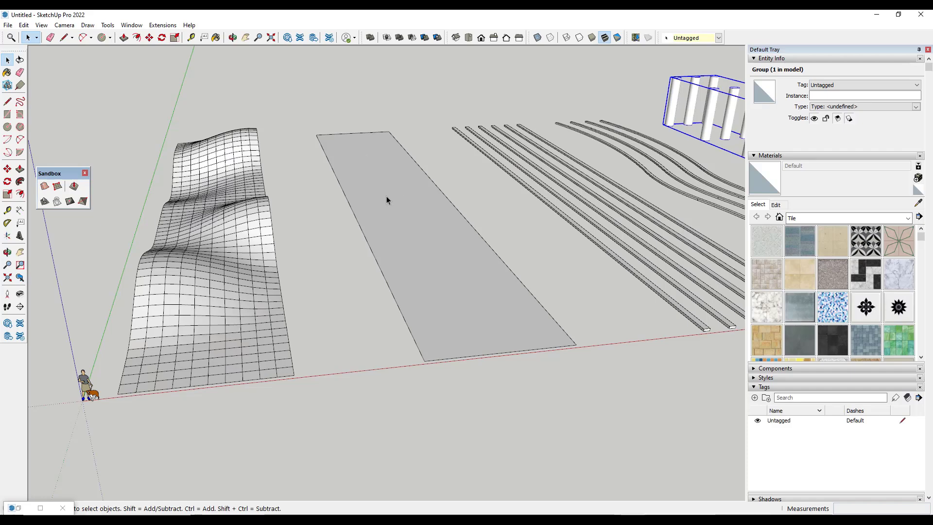
scroll(404, 233, "down", 4)
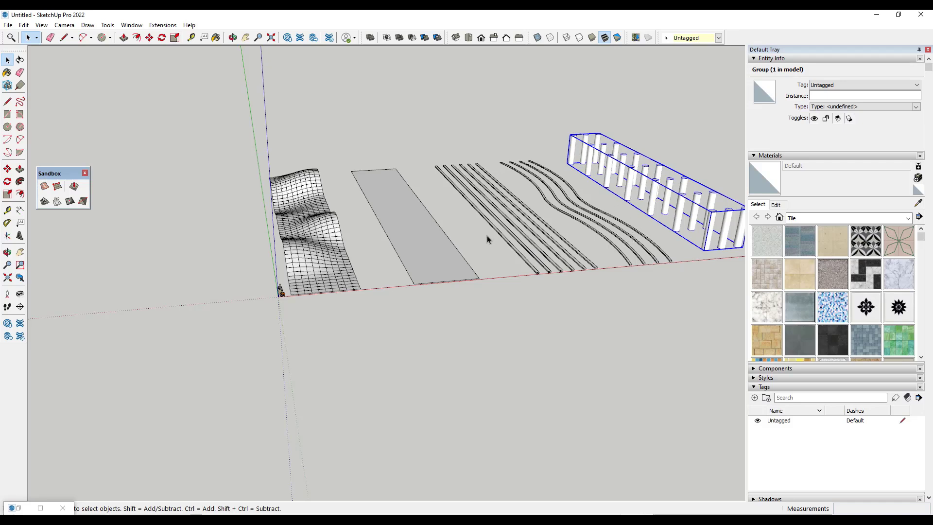
left_click(447, 266)
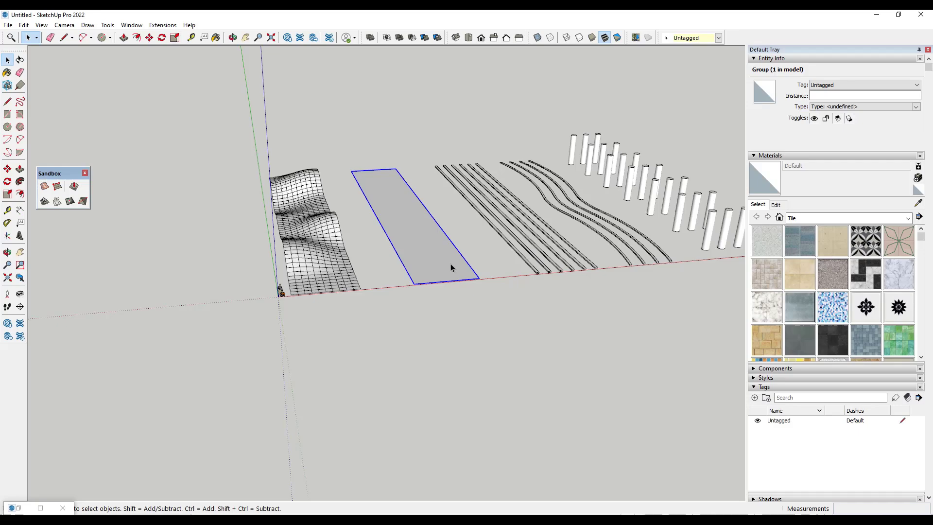
middle_click_drag(469, 269, 166, 173)
left_click_drag(68, 174, 71, 67)
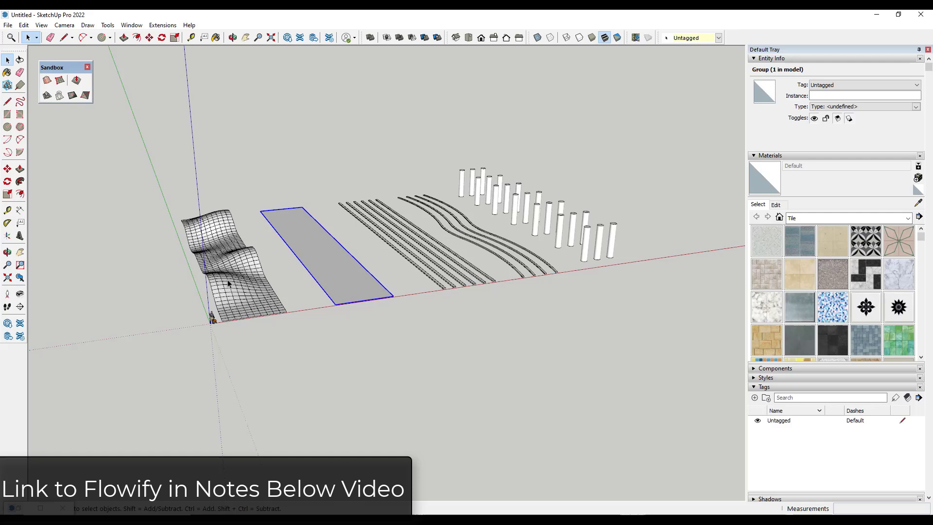
key("m")
left_click(337, 308)
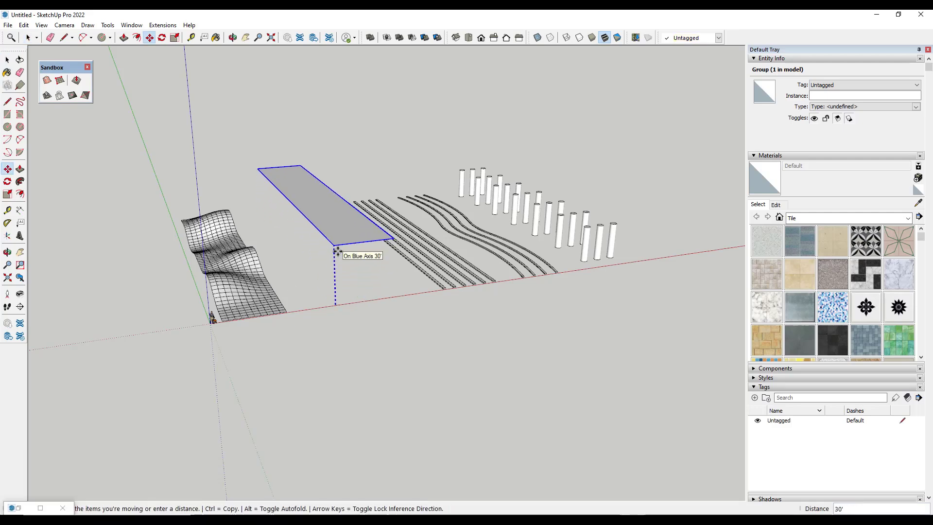
left_click(219, 321)
scroll(223, 282, "up", 4)
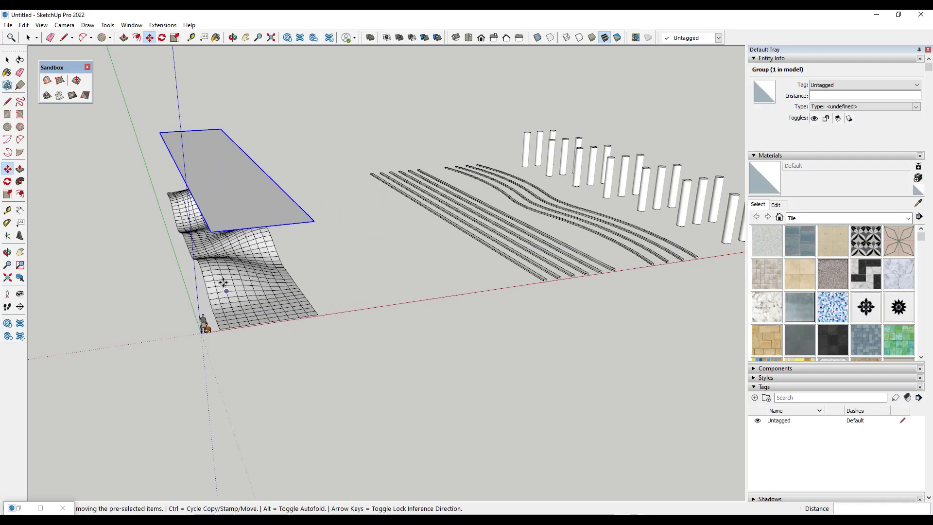
middle_click_drag(250, 256, 246, 184)
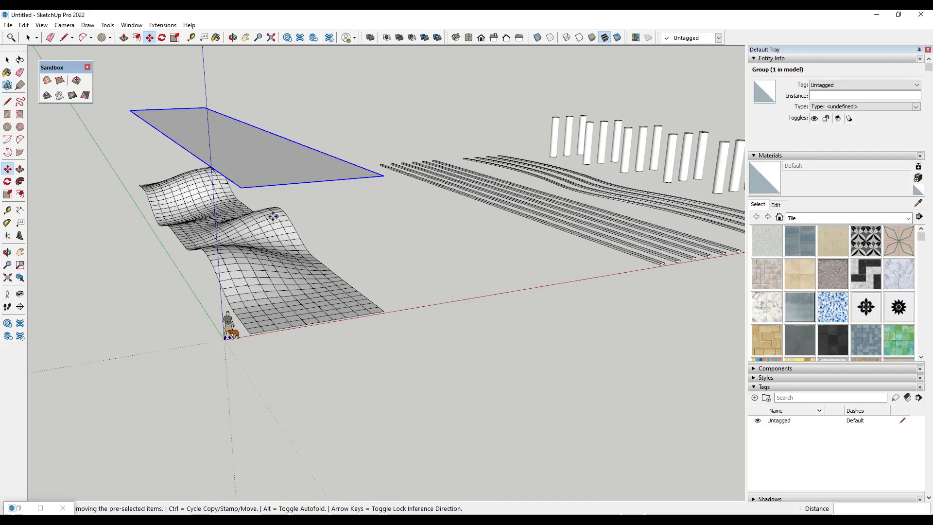
key("space")
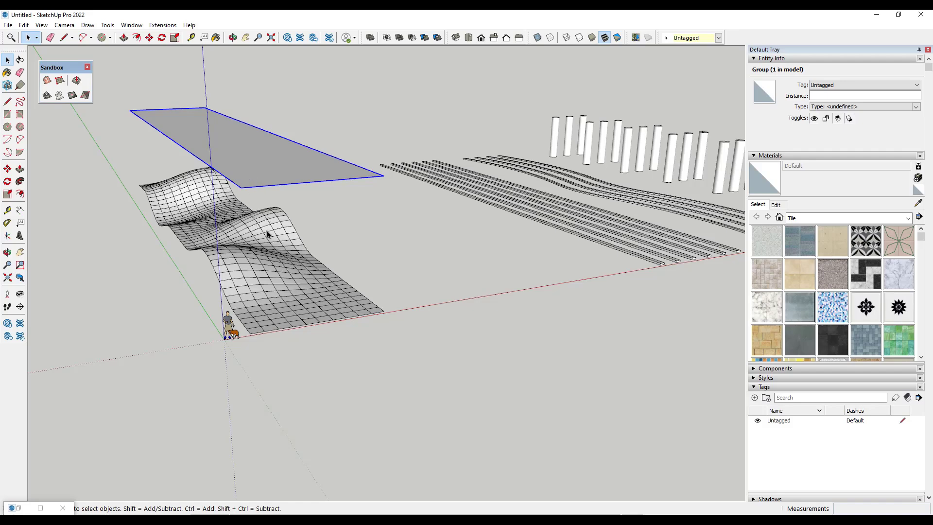
- Draw two vertical lines connecting the raised rectangle's front corners to the terrain's matching front corners
key("l")
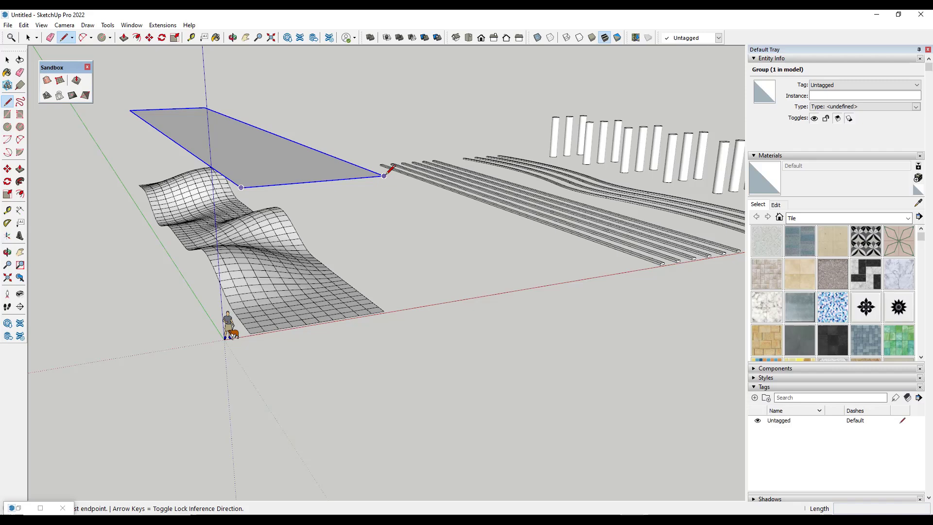
left_click(384, 177)
left_click(384, 311)
key("space")
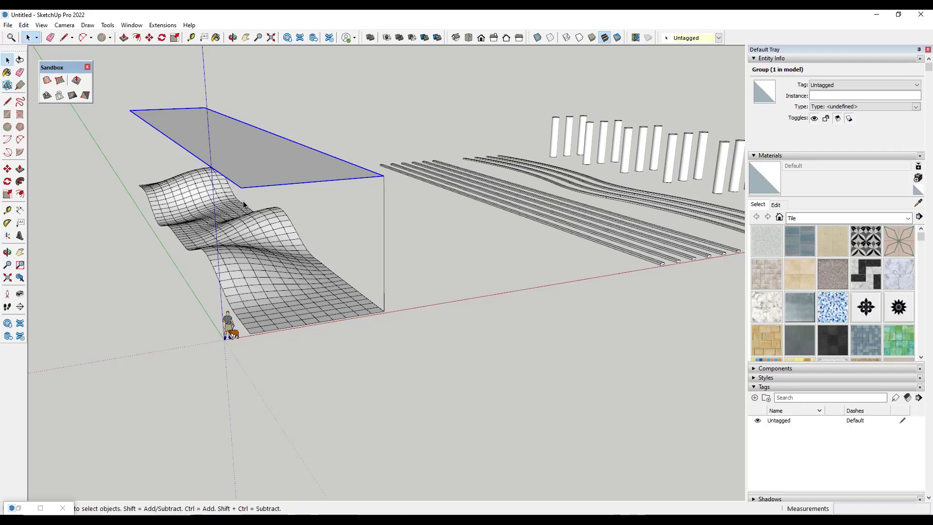
key("l")
left_click(241, 187)
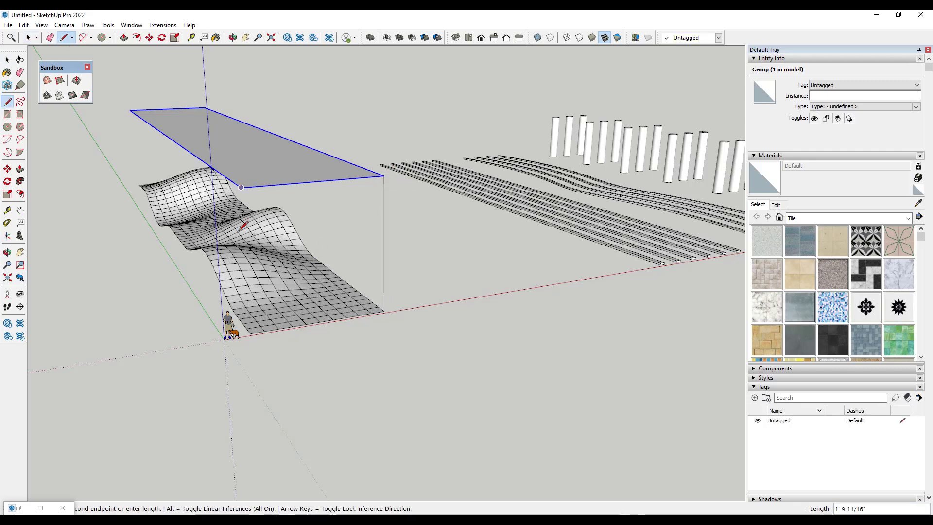
left_click(247, 329)
key("space")
- Open the terrain group and select its whole mesh to examine what the group contains
double_click(273, 291)
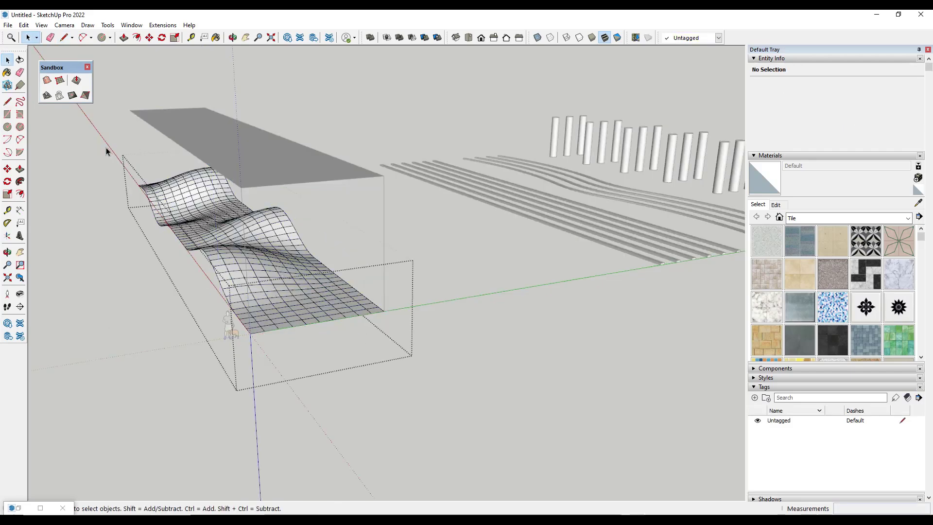
left_click_drag(106, 147, 452, 402)
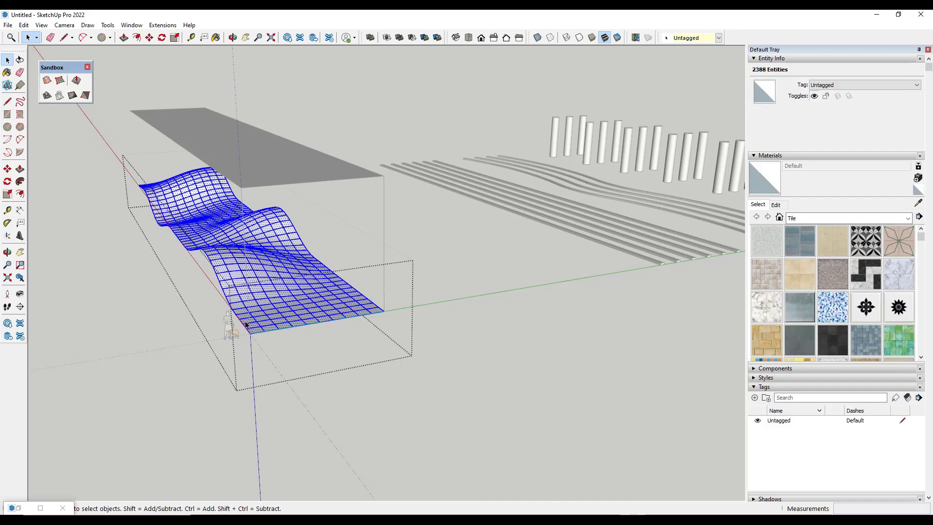
middle_click_drag(310, 292, 395, 281)
key("Escape")
left_click(300, 280)
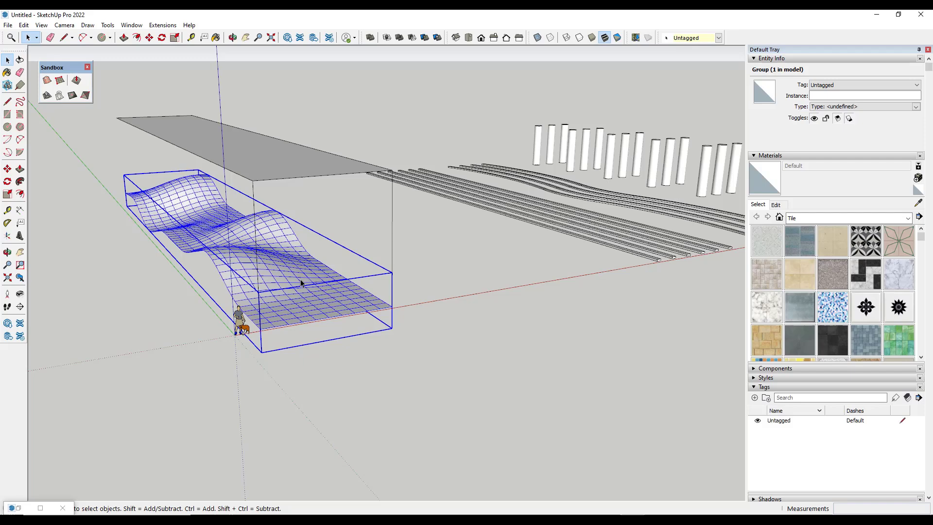
double_click(293, 275)
triple_click(278, 263)
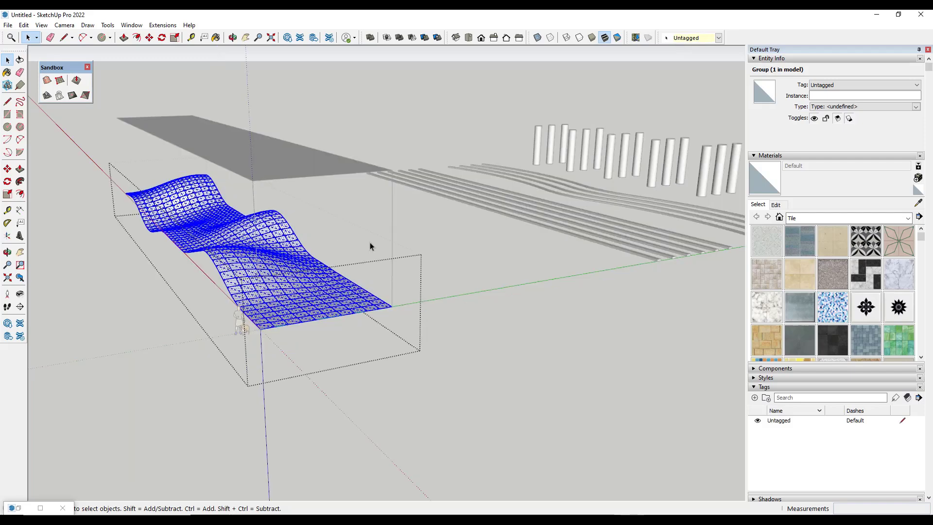
left_click(438, 233)
- Select the two vertical connecting lines and make them a group
left_click(392, 200)
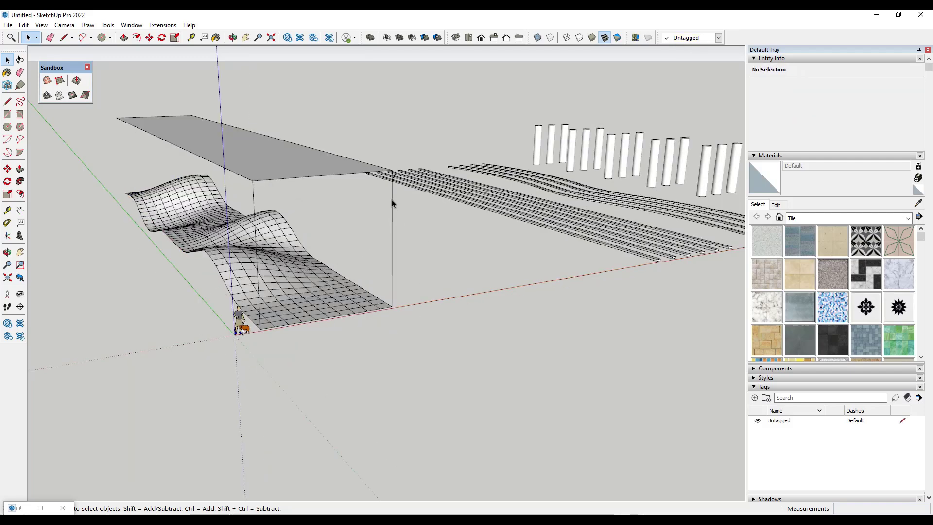
left_click(255, 228, "shift")
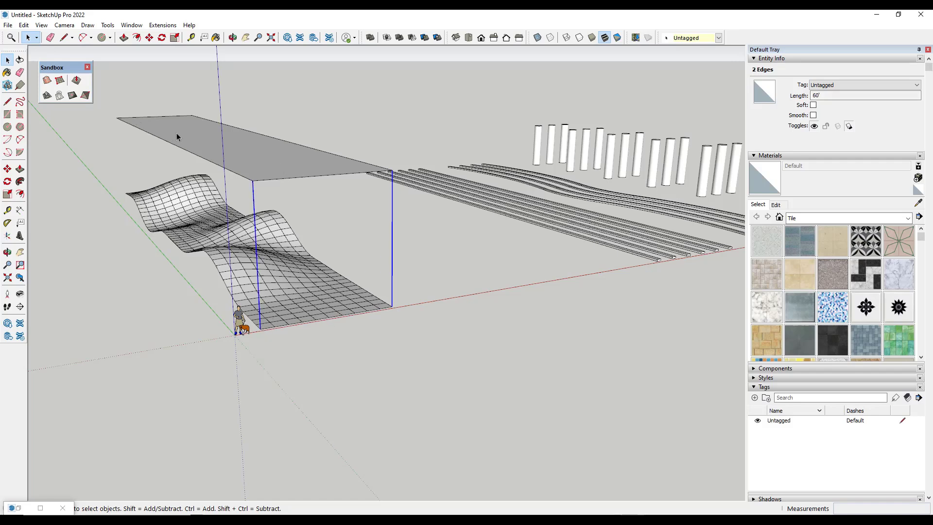
right_click(254, 194)
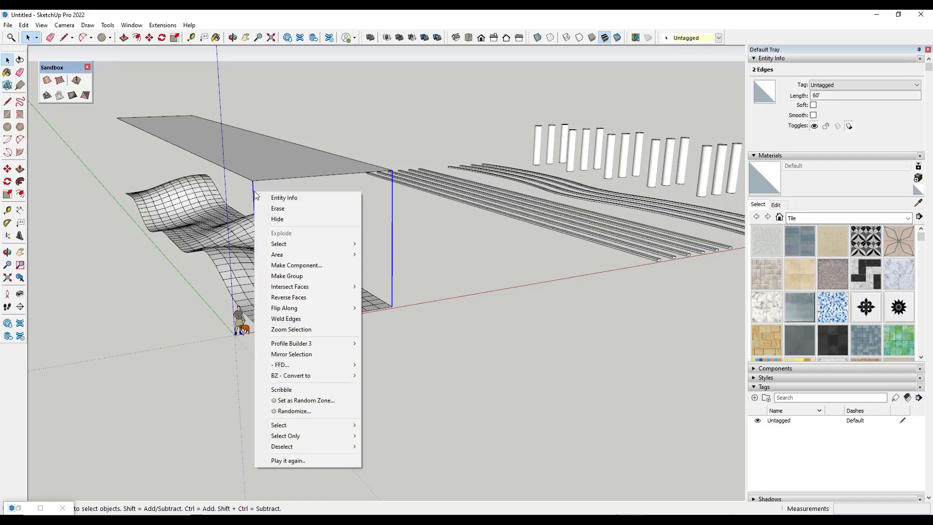
left_click(305, 275)
- Open the flat rectangle's group and select its face to inspect its contents
left_click(266, 168)
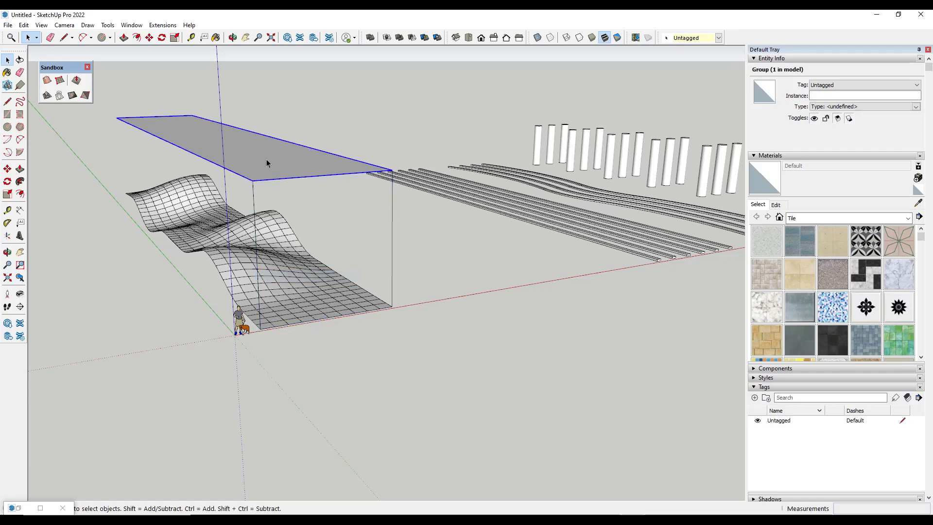
double_click(267, 161)
left_click(287, 158)
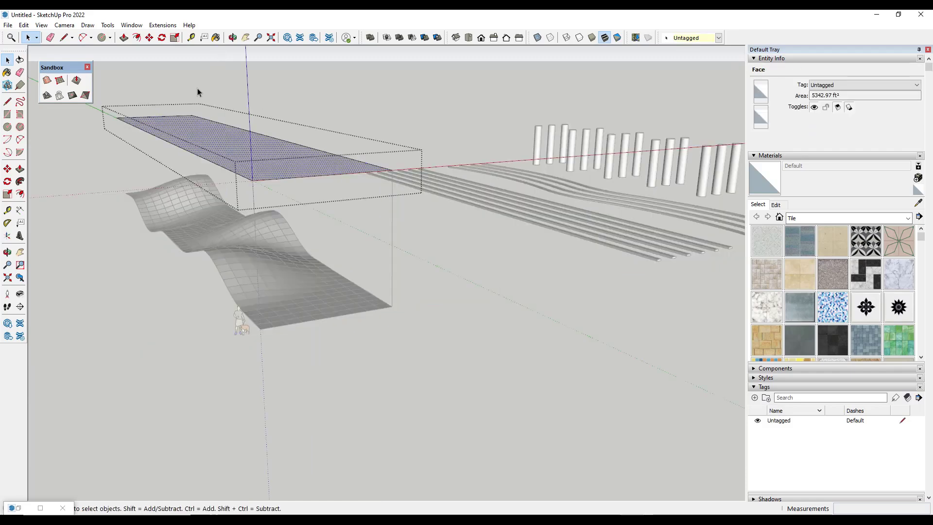
key("Escape")
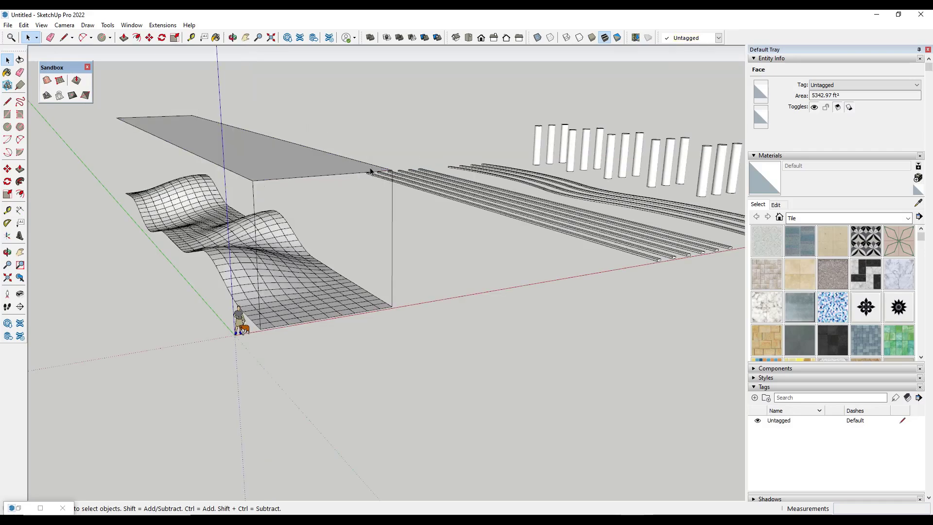
- Combine the raised rectangle, the terrain and the vertical connecting lines into one group
middle_click_drag(371, 171, 262, 193)
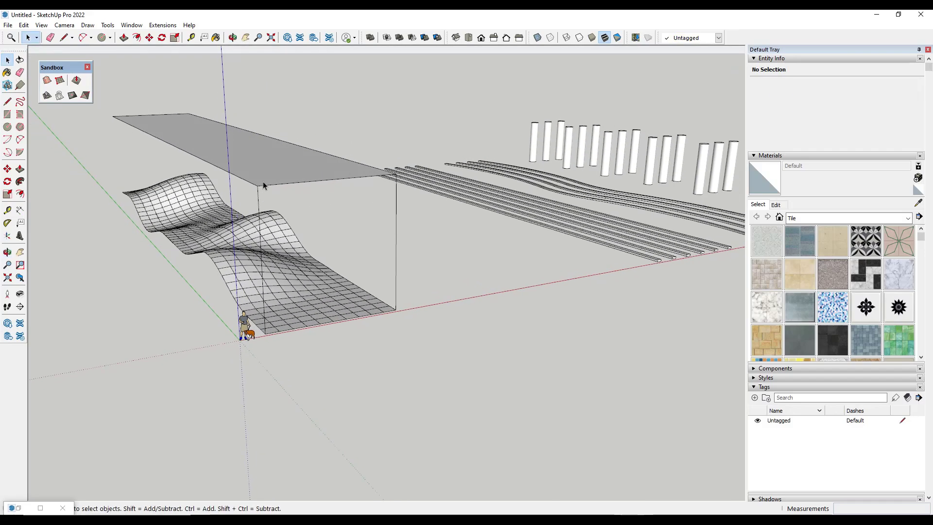
left_click(263, 181)
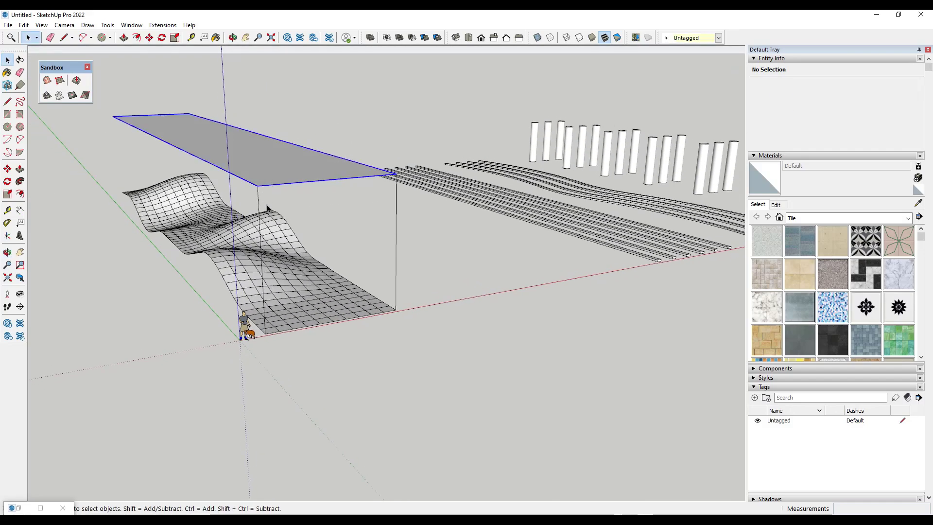
right_click(295, 286)
left_click(321, 324)
- Impose the terrain's grid onto the raised rectangle with Flowify's Impose Grid command
middle_click_drag(320, 324, 263, 227)
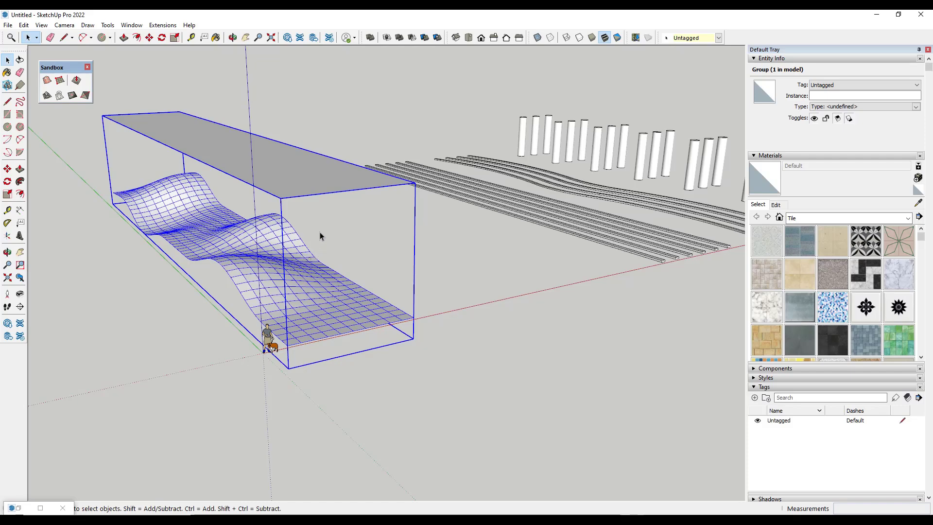
scroll(320, 232, "down", 2)
scroll(319, 179, "up", 2)
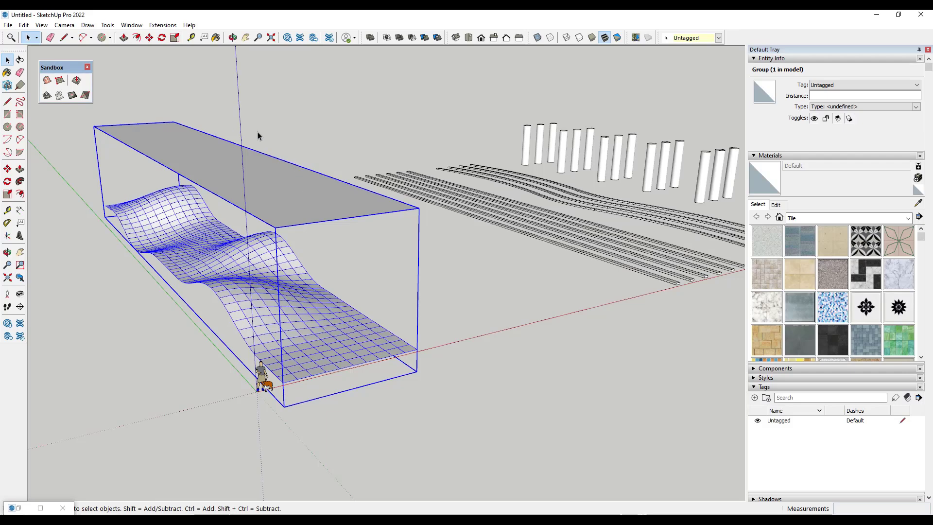
left_click(163, 25)
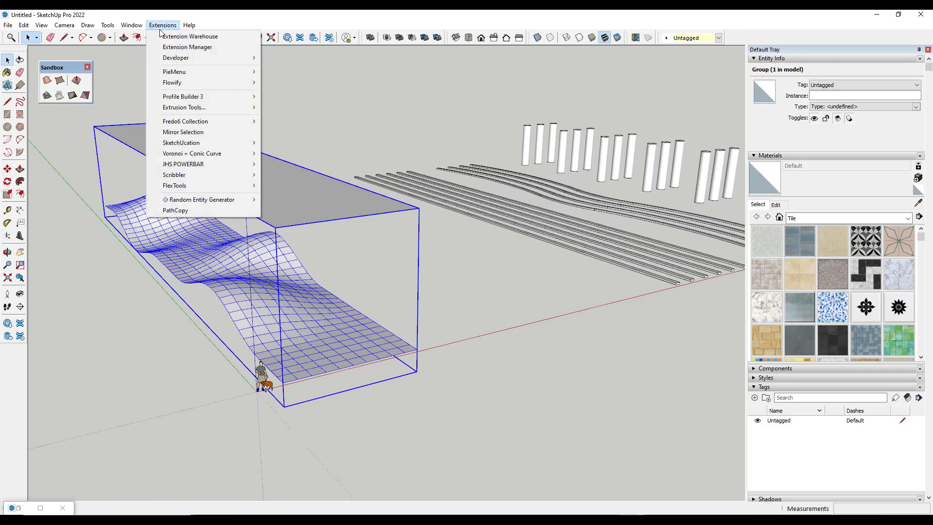
mouse_move(186, 84)
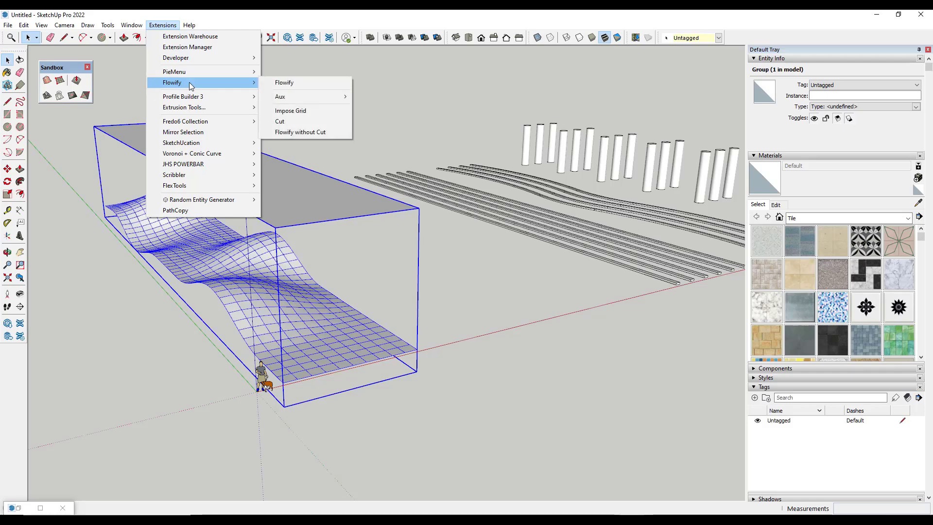
left_click(305, 112)
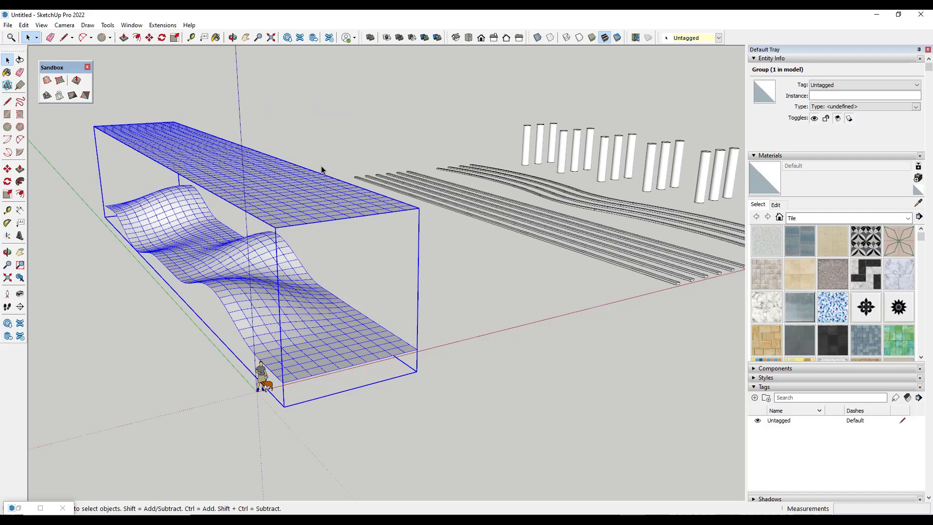
- Move the straight bars group by its near front corner onto the matching corner of the raised grid rectangle
middle_click_drag(313, 183, 318, 212)
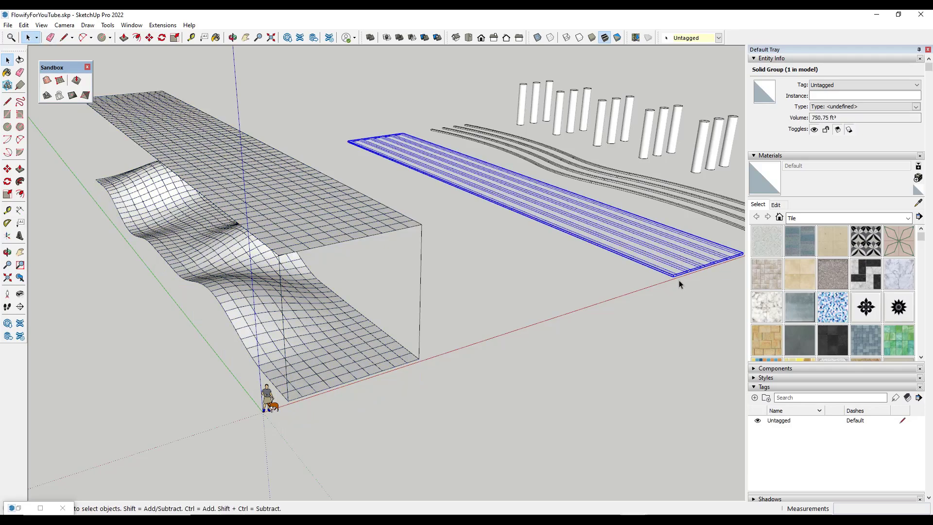
scroll(677, 281, "up", 3)
key("m")
left_click(671, 281)
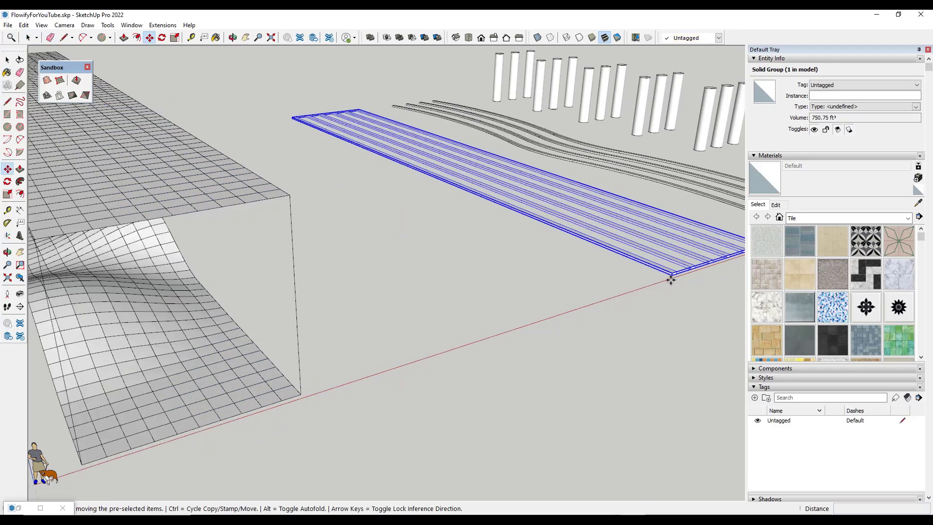
scroll(596, 254, "down", 5)
left_click(423, 255)
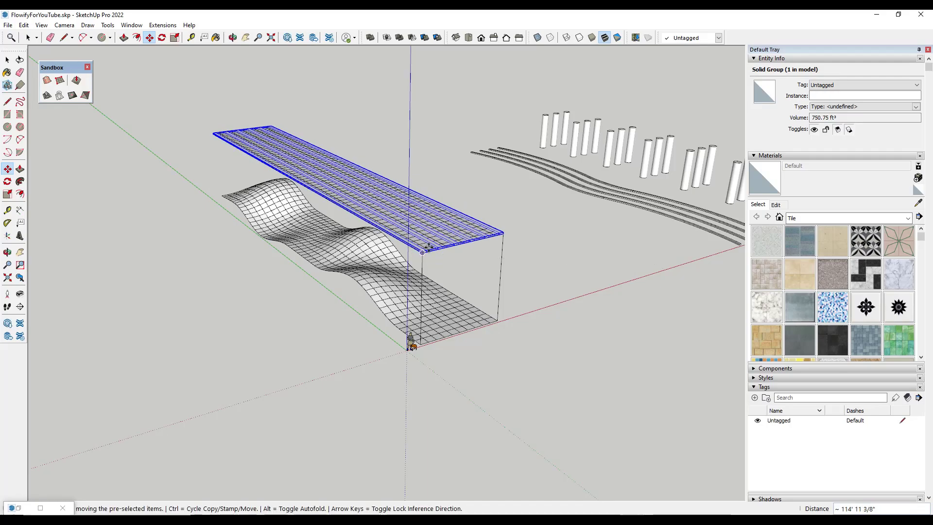
- Flow the straight bars onto the terrain by running Flowify on the terrain-and-grid group together with the bars group
scroll(448, 243, "up", 5)
key("space")
left_click(549, 299)
middle_click_drag(549, 299, 471, 336)
left_click(297, 335)
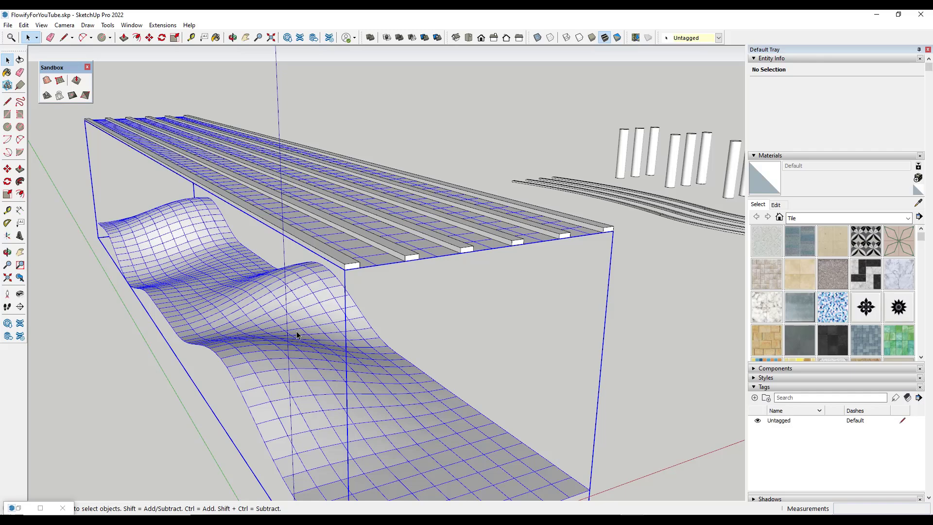
left_click(351, 265, "shift")
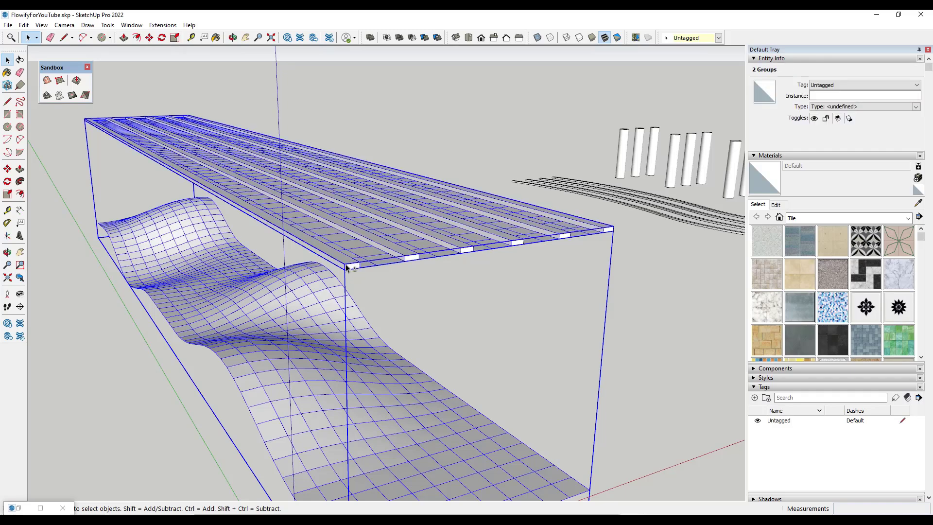
left_click(160, 25)
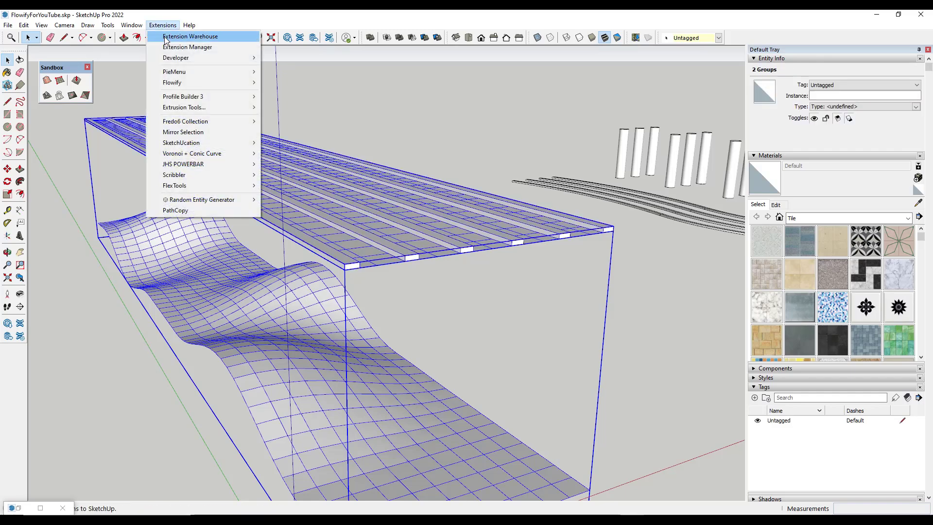
mouse_move(183, 82)
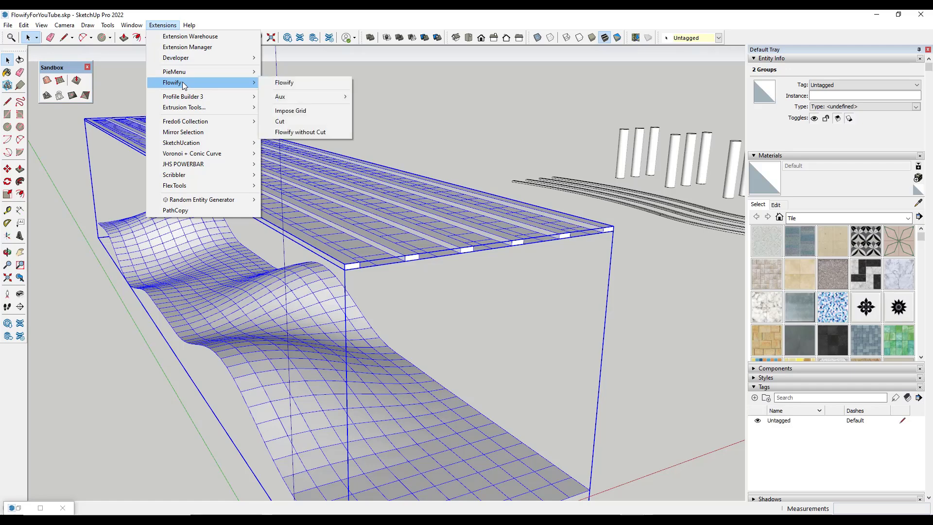
left_click(292, 83)
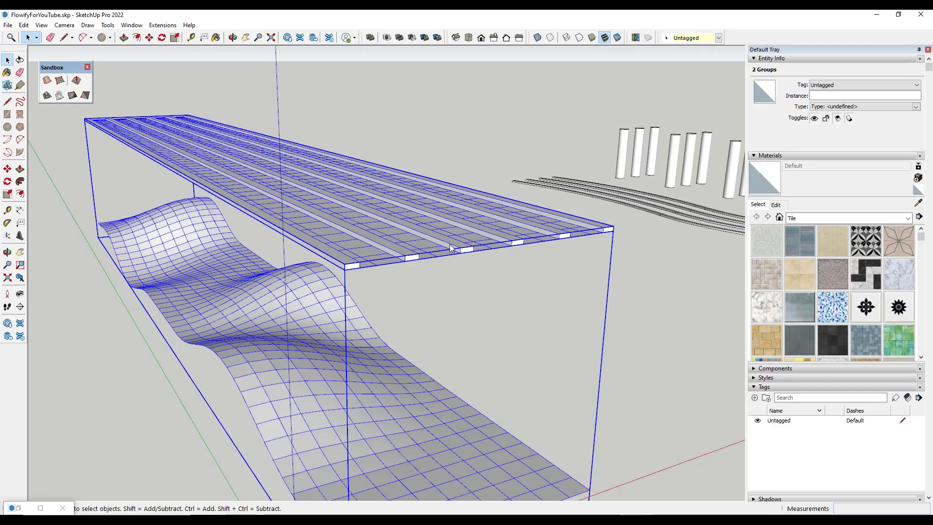
scroll(471, 266, "down", 3)
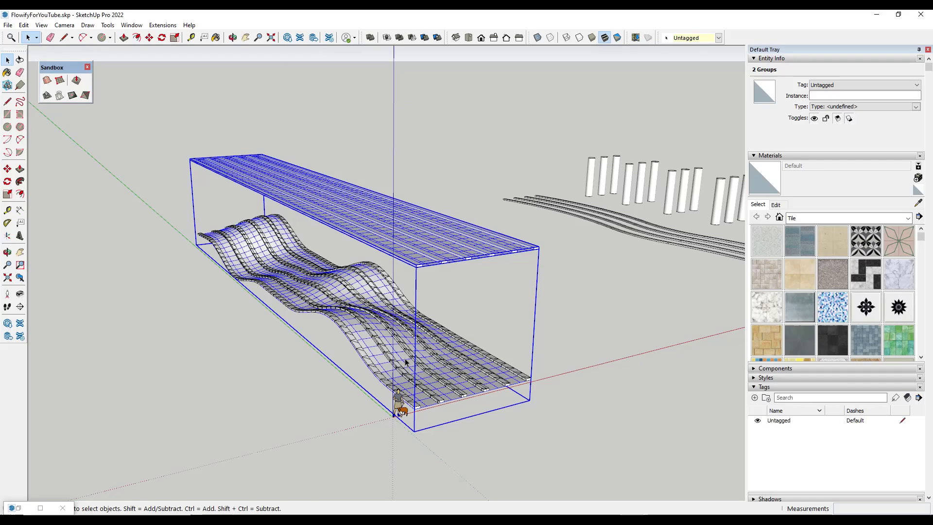
- Move the flowed bars group about 42' off the terrain along the red axis
scroll(408, 362, "up", 2)
middle_click_drag(508, 373, 457, 413)
left_click(453, 415)
key("m")
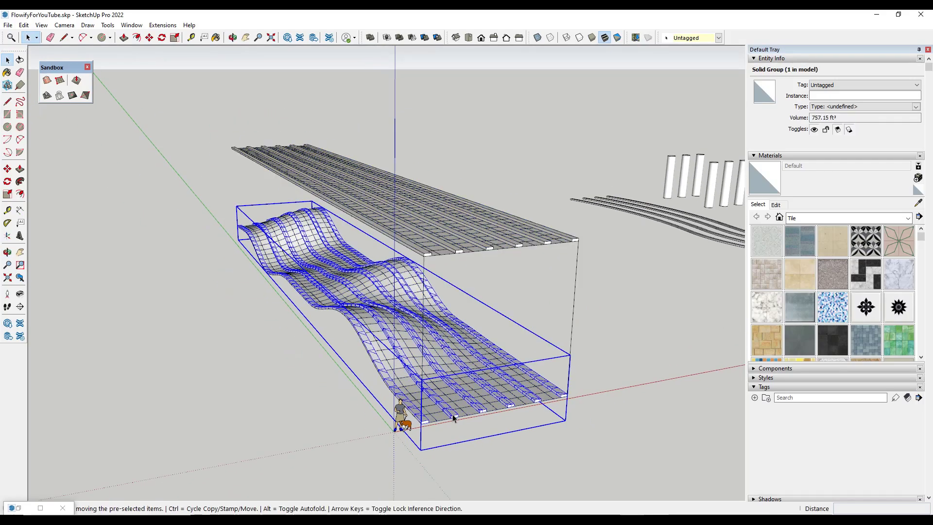
left_click(453, 414)
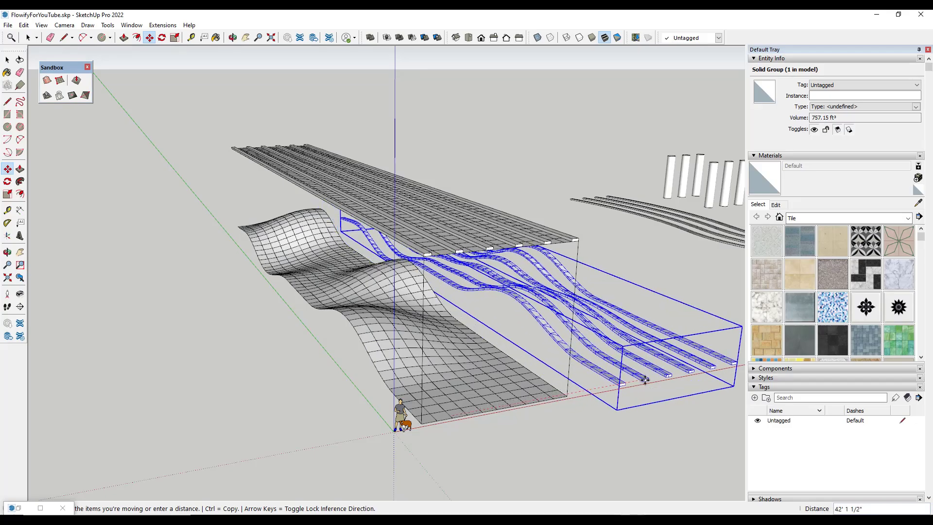
left_click(645, 380)
- Soften the flowed bars' edges with Soften coplanar enabled and an angle between normals of 21.9 degrees
scroll(696, 292, "down", 2)
scroll(530, 342, "up", 4)
middle_click_drag(529, 342, 389, 340)
scroll(379, 298, "down", 2)
scroll(562, 273, "up", 4)
middle_click_drag(564, 274, 506, 222)
scroll(507, 222, "down", 3)
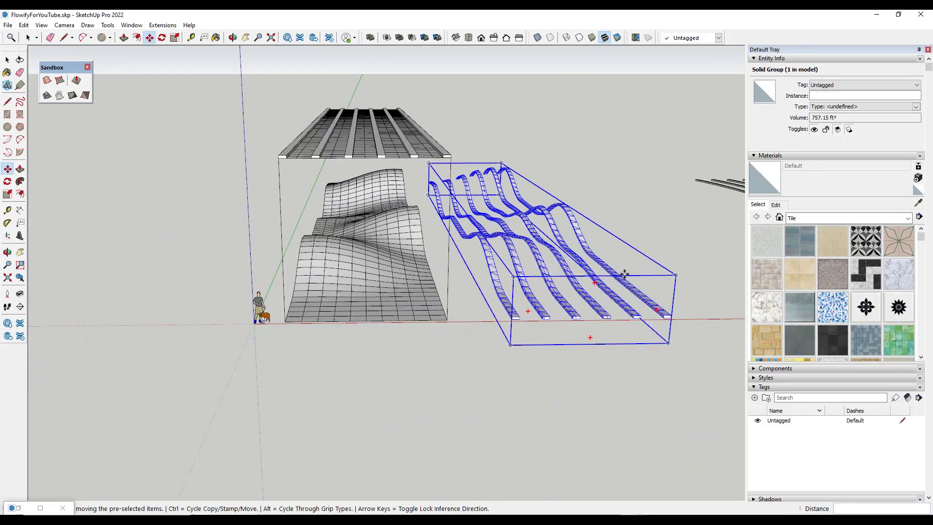
mouse_move(625, 272)
middle_mouse_down()
mouse_move(604, 262)
mouse_move(618, 266)
middle_mouse_up()
scroll(605, 267, "up", 2)
scroll(601, 267, "up", 2)
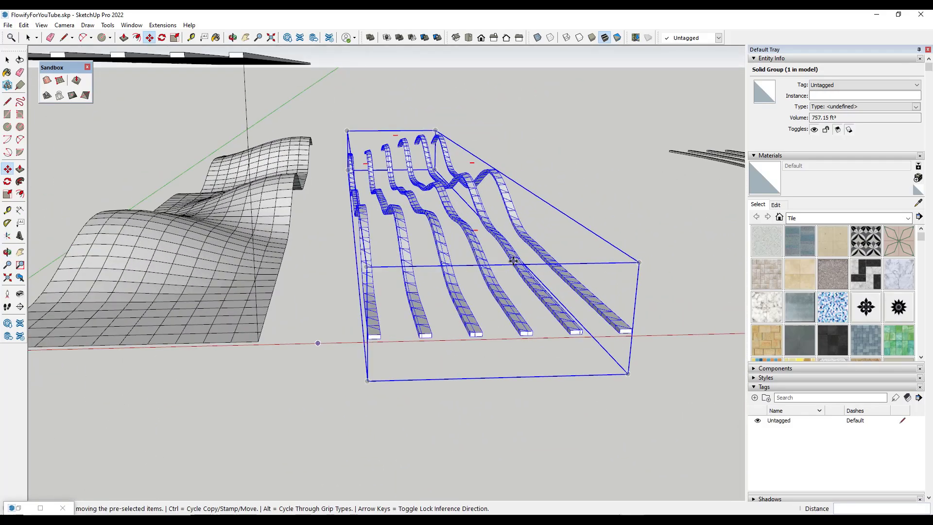
scroll(791, 413, "down", 2)
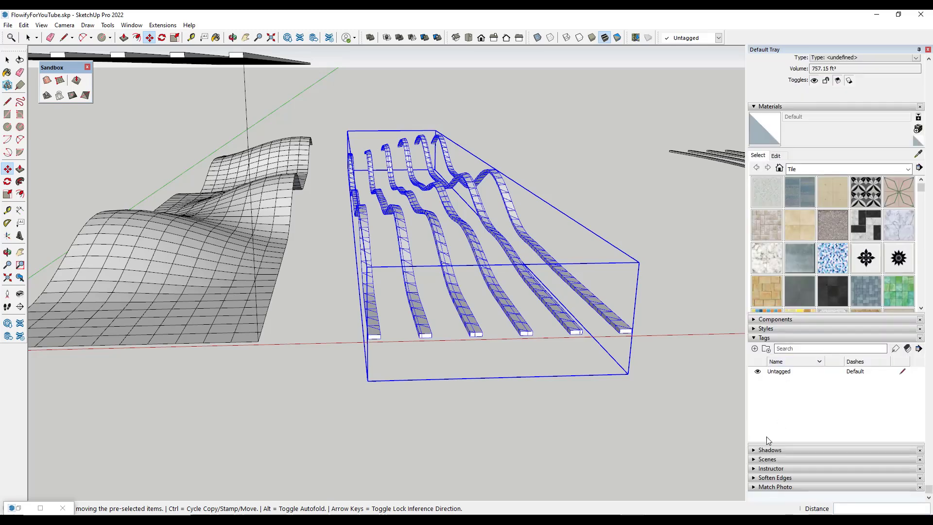
left_click(773, 478)
scroll(820, 347, "down", 1)
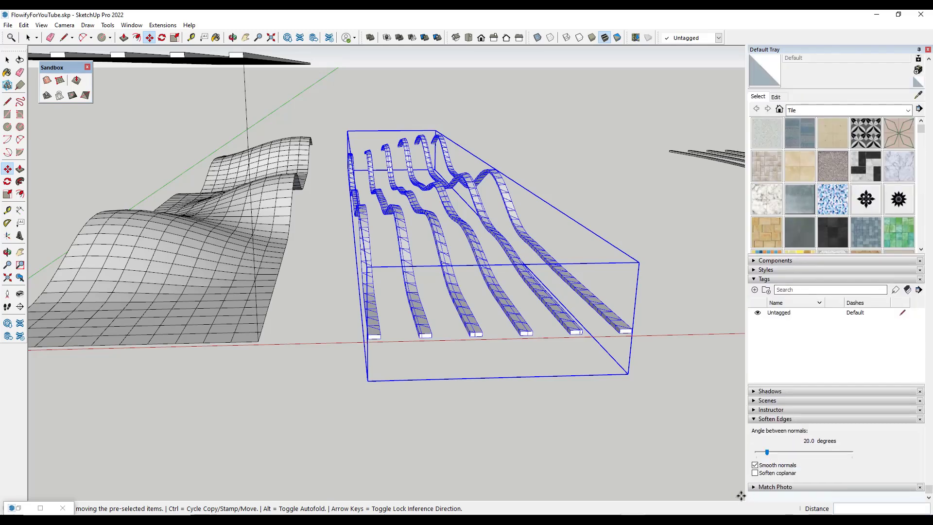
left_click(755, 473)
middle_click_drag(432, 270, 444, 335)
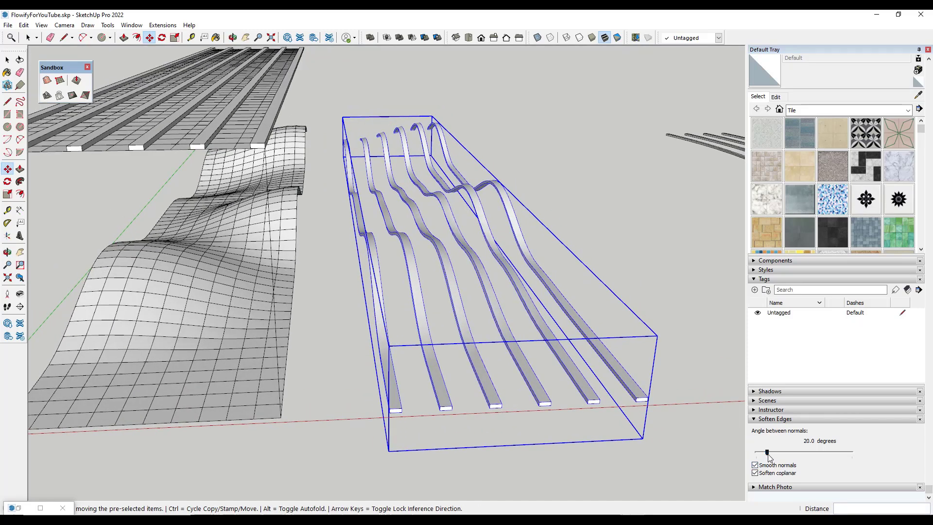
left_click_drag(768, 453, 767, 453)
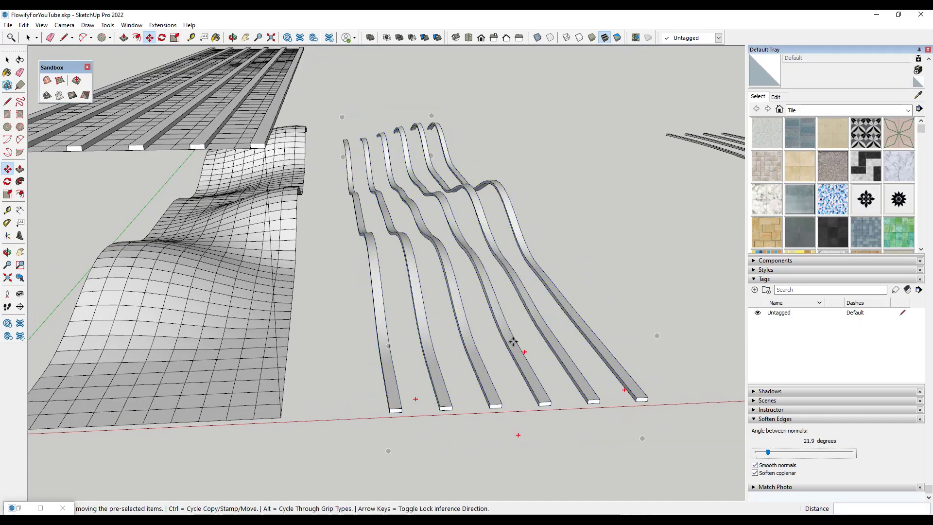
key("space")
left_click(446, 278)
- Move the original straight bars group off the raised grid to the empty area on the other side of the blue axis
middle_click_drag(483, 327, 385, 283)
scroll(380, 287, "down", 3)
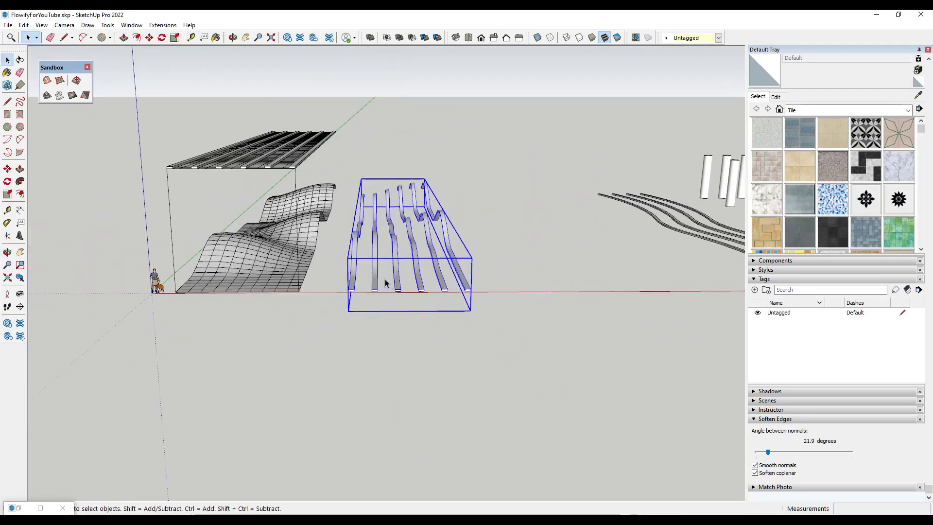
scroll(358, 273, "down", 5)
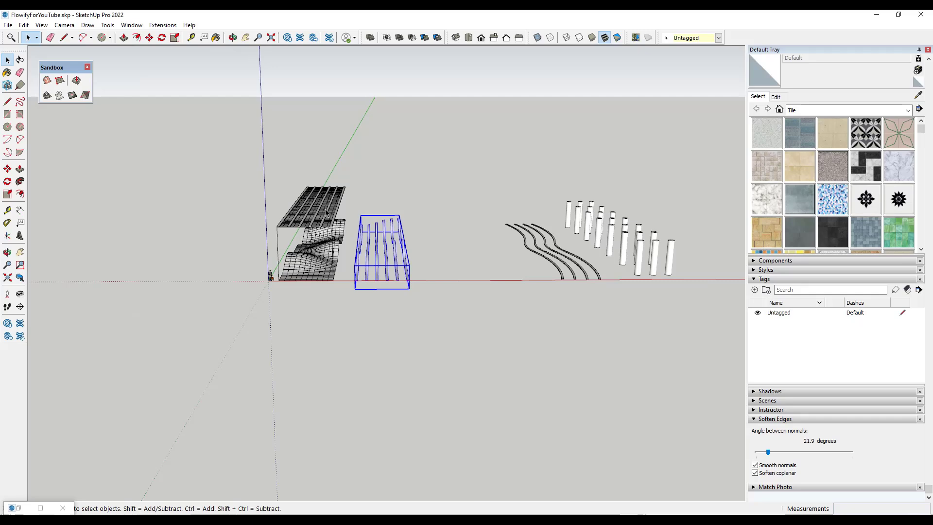
left_click(329, 213)
key("m")
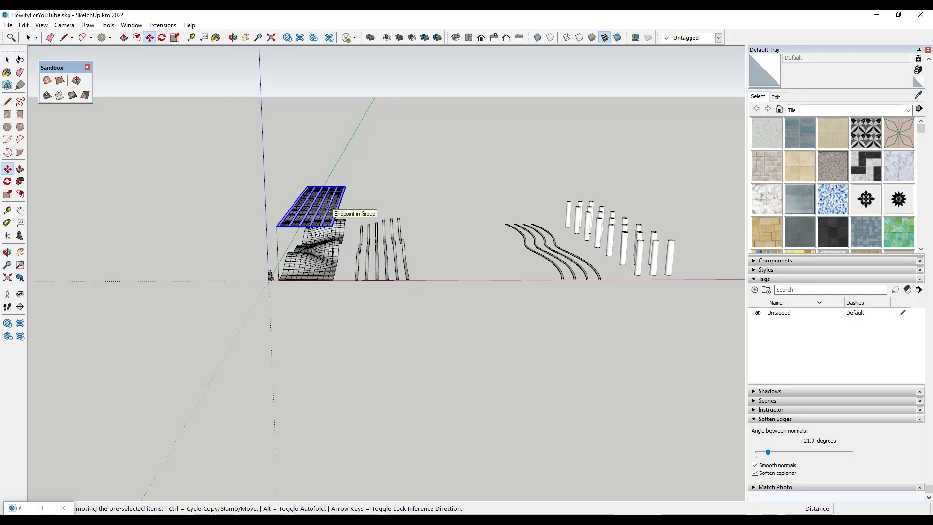
left_click(333, 210)
left_click(156, 205)
key("space")
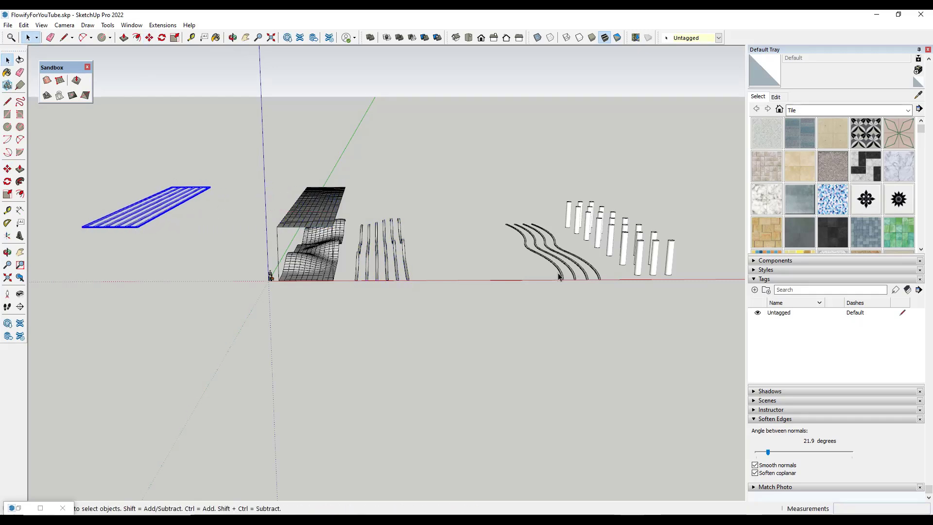
- Move the flat wavy bands group by the near end corner of its first band onto the raised grid's near end
left_click(561, 277)
scroll(566, 284, "up", 5)
scroll(566, 284, "up", 1)
key("m")
scroll(564, 283, "up", 1)
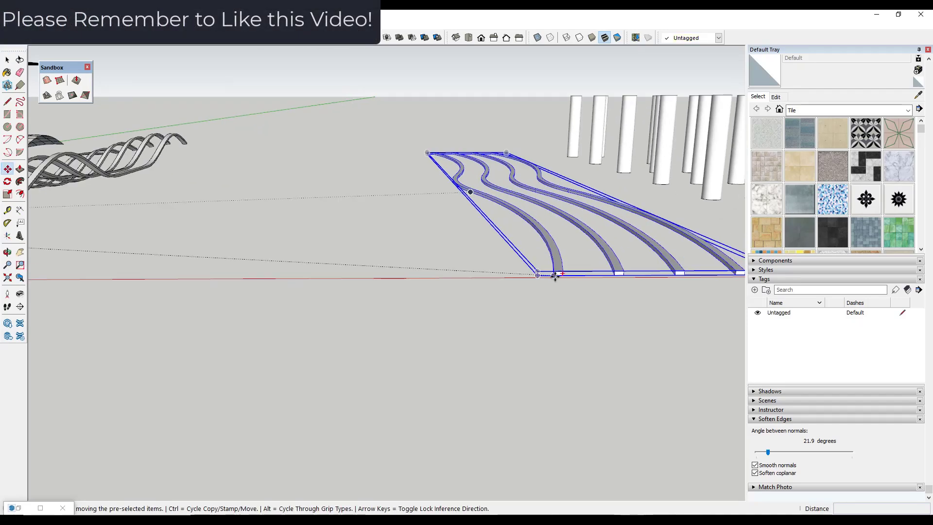
left_click(554, 275)
scroll(555, 275, "down", 2)
scroll(547, 272, "down", 3)
scroll(214, 194, "up", 3)
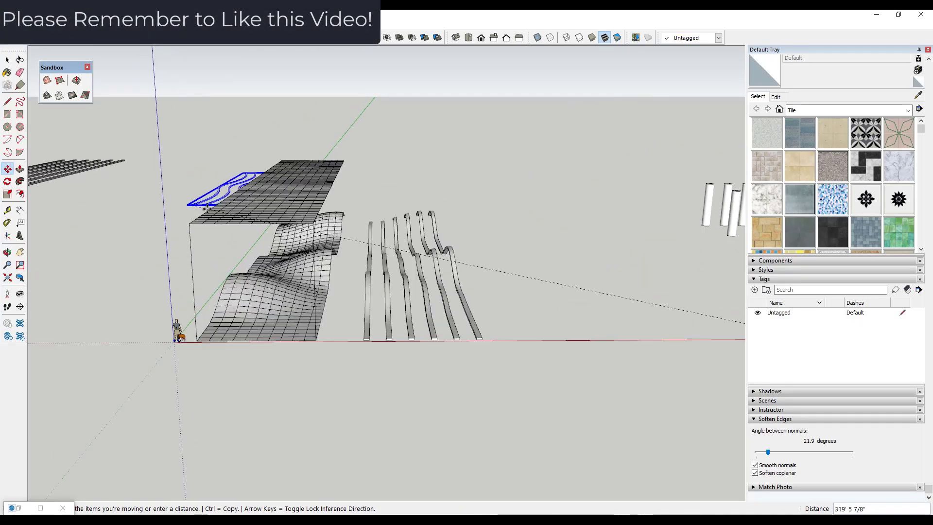
left_click(207, 220)
- Adjust the wavy bands group's position so its near end lines up with the near edge of the raised grid
middle_click_drag(208, 219, 291, 267)
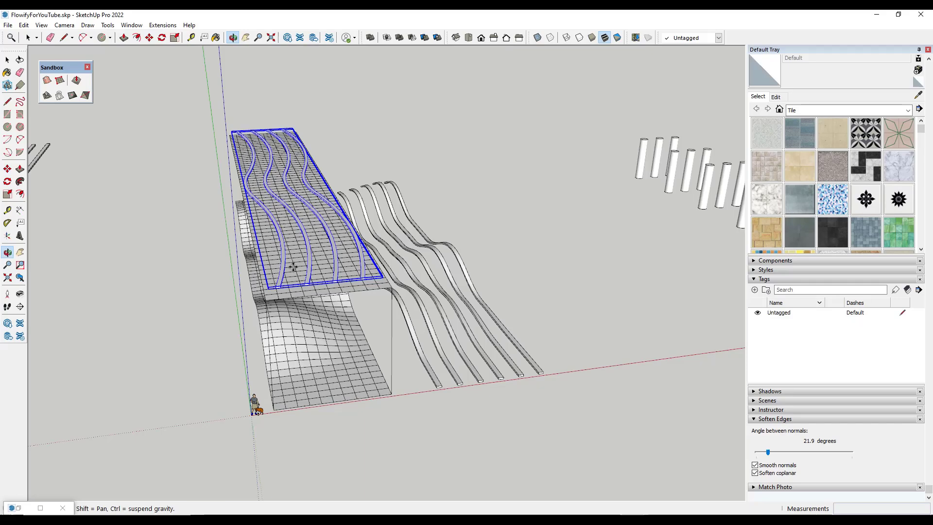
scroll(302, 306, "up", 4)
left_click(276, 286)
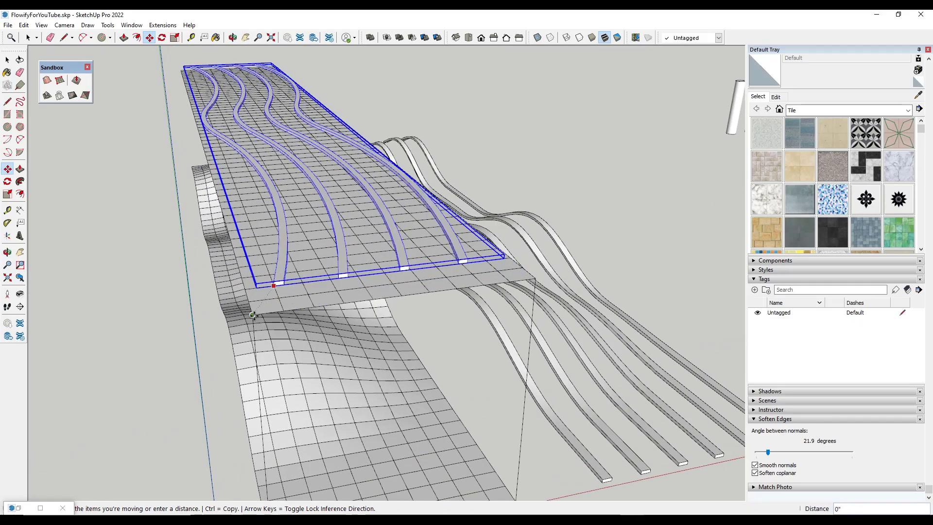
left_click(254, 316)
mouse_move(269, 296)
middle_mouse_down()
mouse_move(263, 243)
mouse_move(246, 208)
mouse_move(254, 340)
mouse_move(272, 283)
middle_mouse_up()
left_click(279, 300)
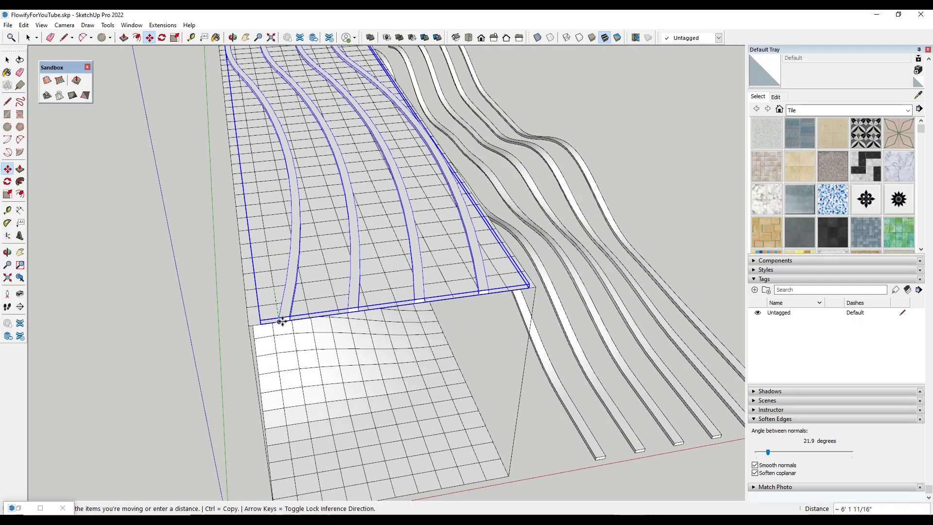
left_click(280, 322)
key("space")
scroll(435, 323, "down", 5)
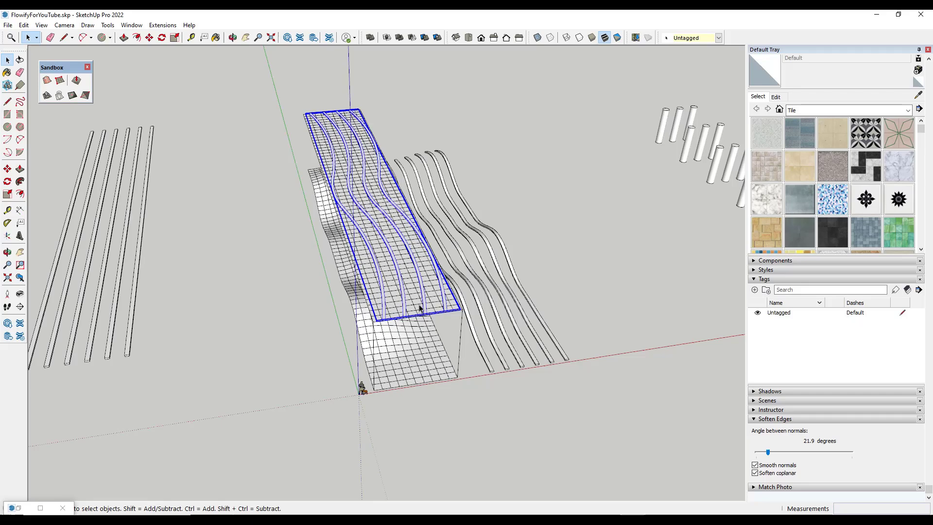
- Flow the wavy bands onto the terrain by running Flowify on the terrain-and-grid group together with the bands group
mouse_move(421, 308)
middle_mouse_down()
mouse_move(406, 240)
mouse_move(436, 253)
mouse_move(461, 231)
middle_mouse_up()
scroll(436, 253, "up", 3)
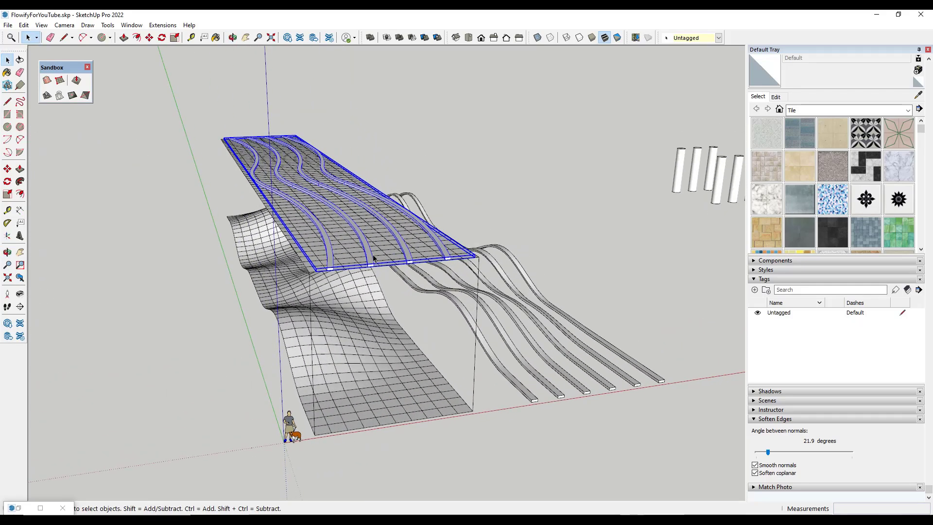
left_click(387, 249)
left_click(365, 243, "shift")
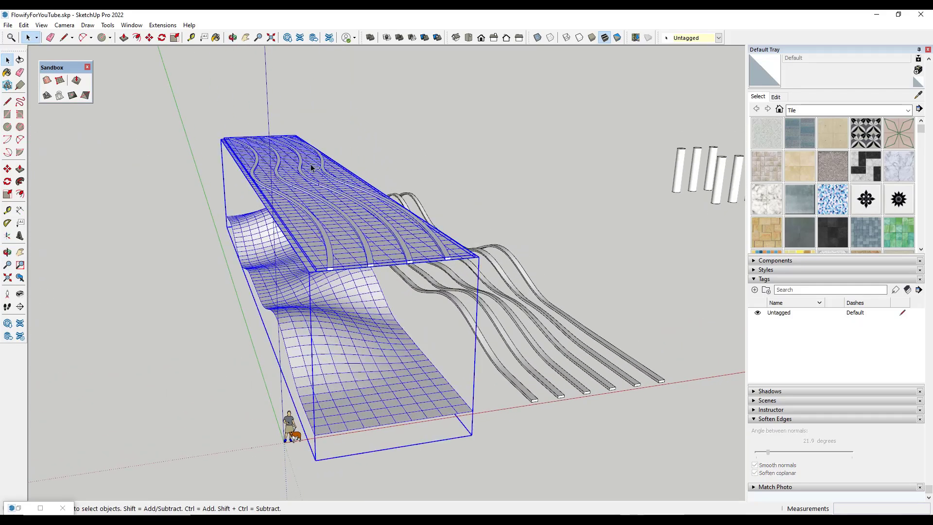
left_click(162, 26)
mouse_move(234, 82)
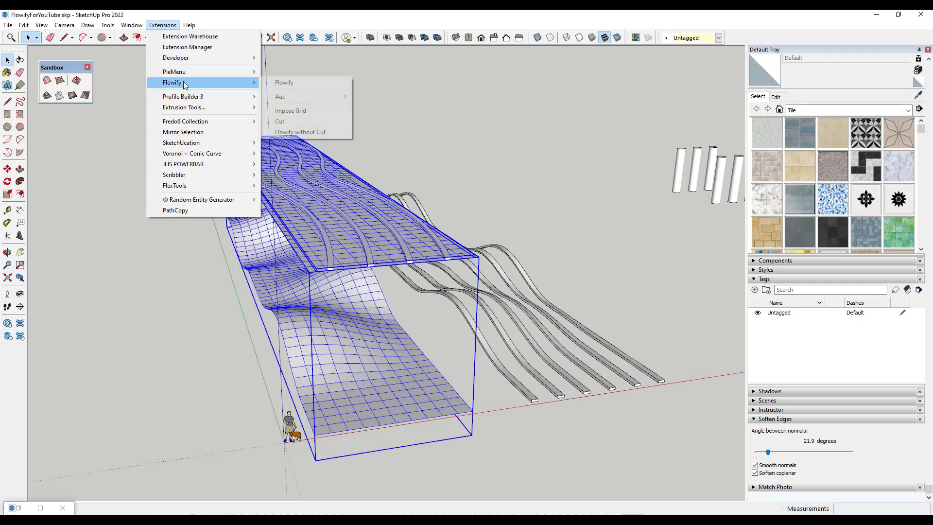
left_click(296, 86)
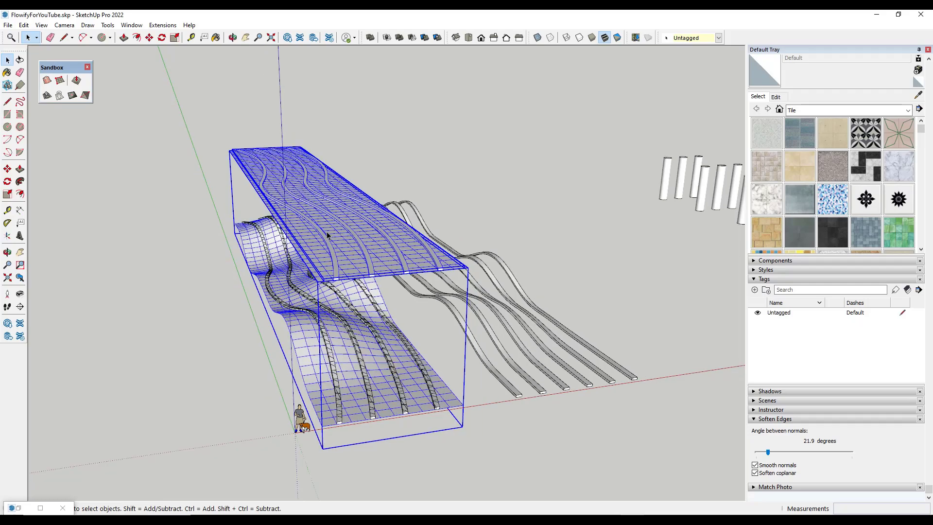
- Move the flowed wavy bands along the red axis past the flowed bars and soften their edges with Soften coplanar enabled
scroll(386, 415, "down", 1)
scroll(386, 415, "up", 3)
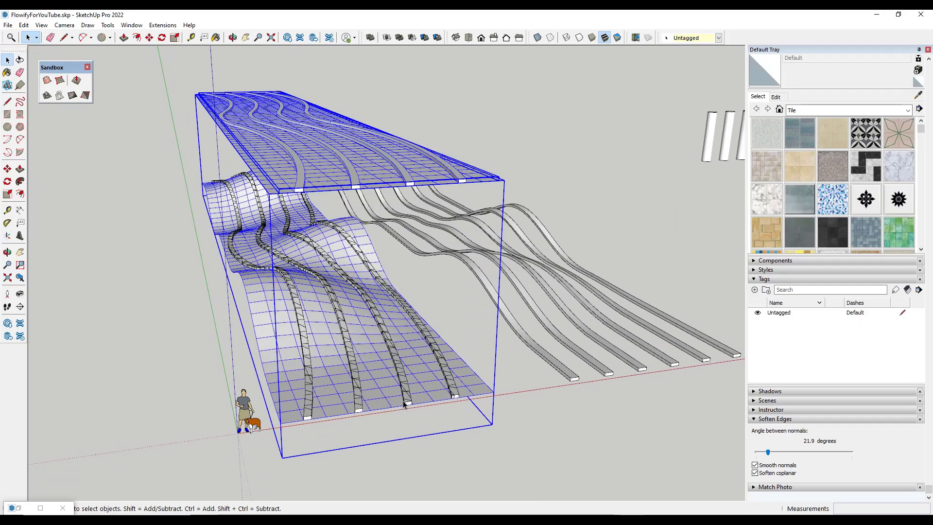
left_click(408, 402)
scroll(408, 402, "down", 2)
left_click(408, 402)
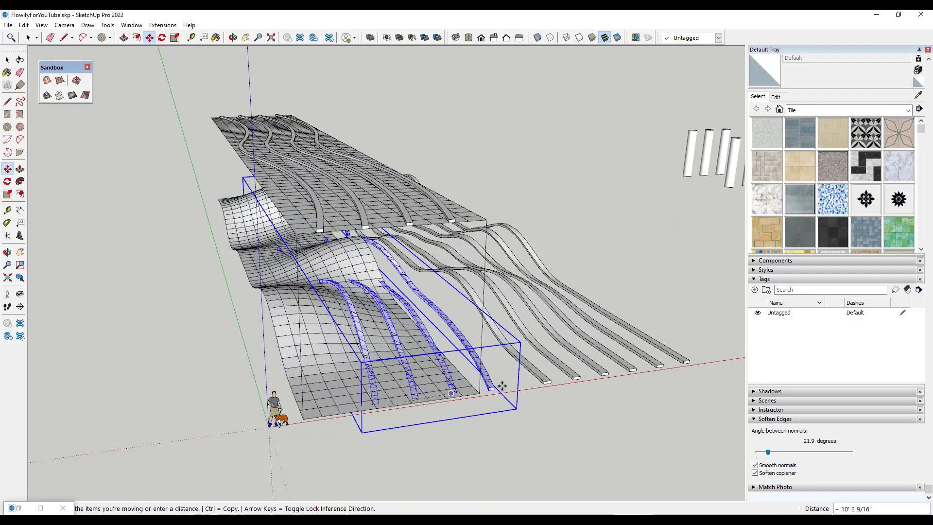
left_click(700, 340)
middle_click_drag(700, 340, 427, 329)
left_click(462, 288)
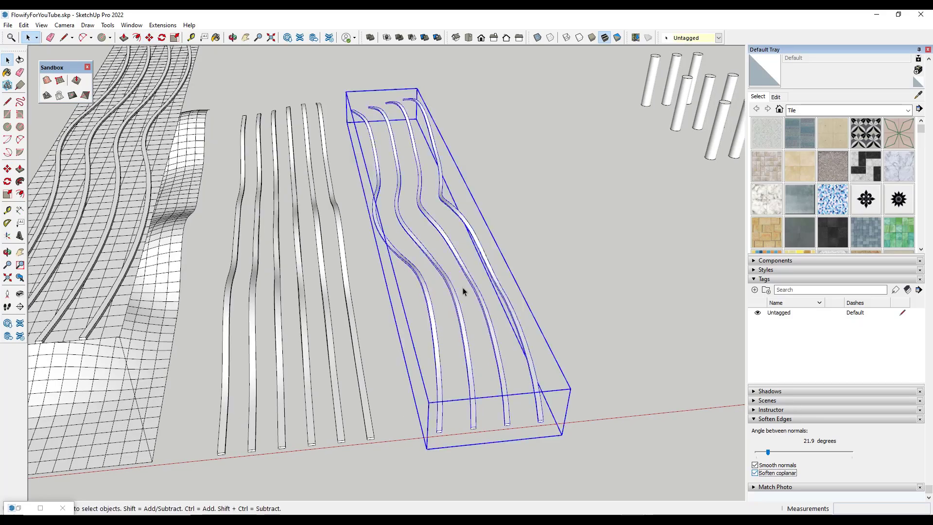
- Move the original wavy bands group off the raised grid to the space beside the original straight bars
middle_click_drag(462, 287, 614, 191)
left_click(495, 232)
middle_click_drag(494, 232, 347, 198)
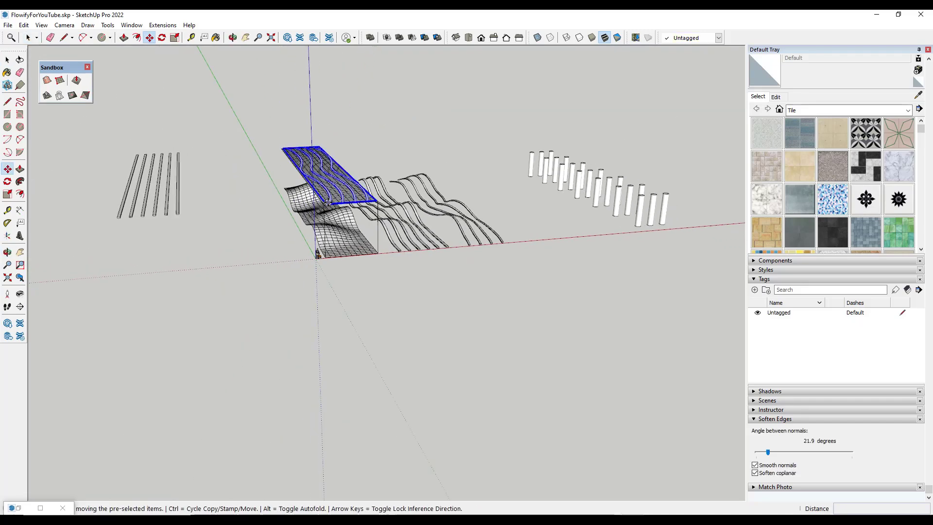
left_click(328, 201)
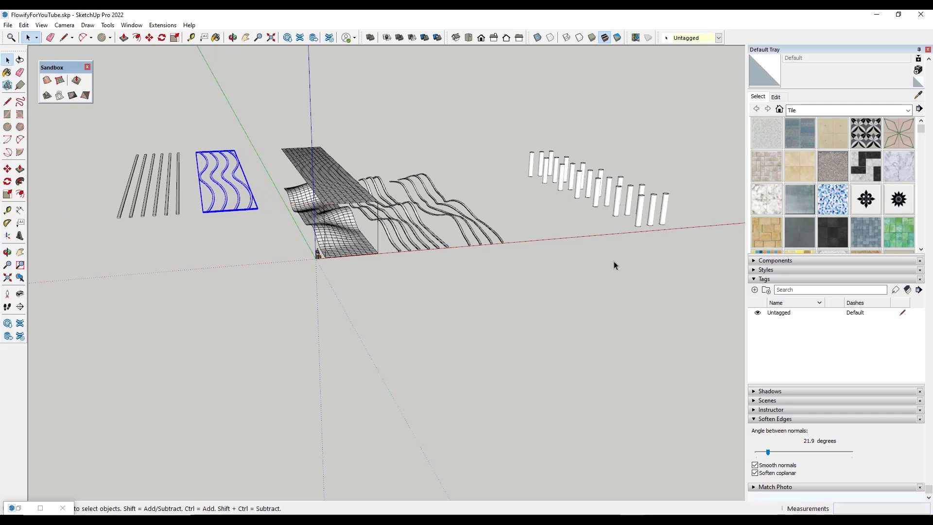
- Raise the cylinders group 30' along the blue axis
left_click(637, 226)
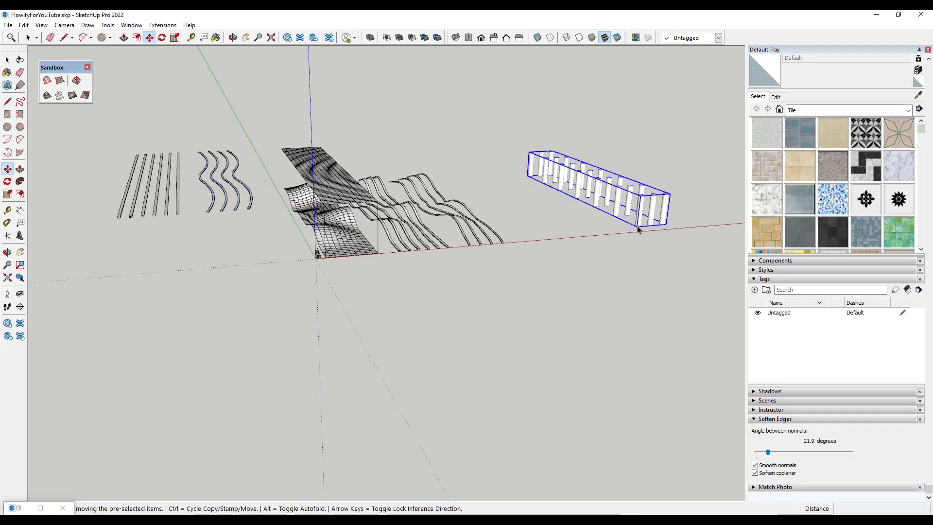
left_click(637, 226)
type("30'")
key("Return")
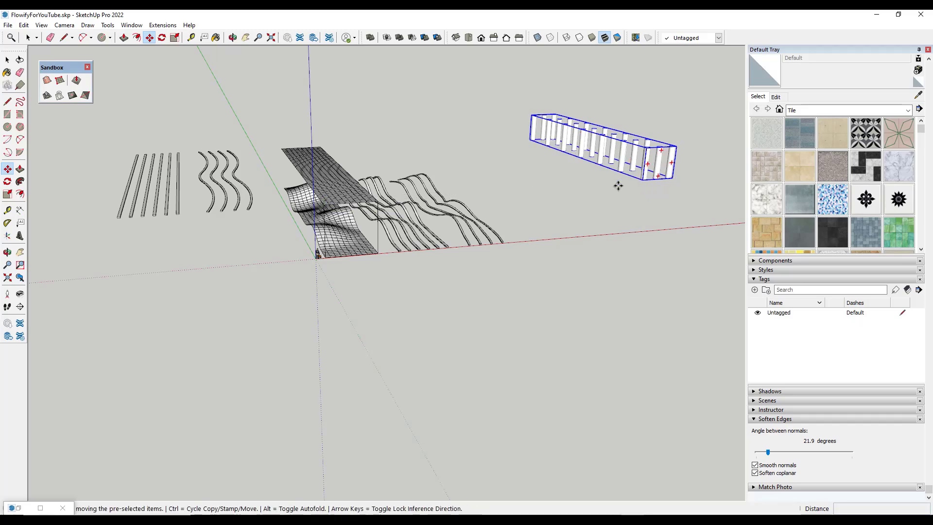
- Move the cylinders group by its lower corner onto the front corner of the raised flat grid
left_click(643, 179)
scroll(321, 199, "up", 5)
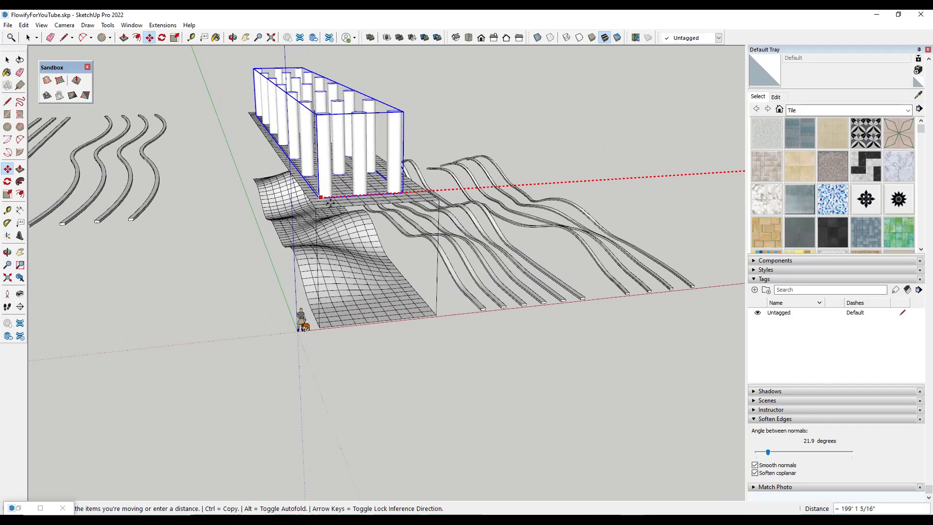
scroll(331, 203, "up", 2)
left_click(327, 202)
- Inspect how the cylinders group sits on the raised grid above the terrain from several angles
middle_click_drag(329, 204, 435, 310)
scroll(421, 235, "down", 4)
middle_click_drag(420, 235, 347, 171)
scroll(421, 227, "up", 2)
scroll(422, 227, "up", 2)
scroll(358, 170, "down", 3)
scroll(365, 226, "up", 2)
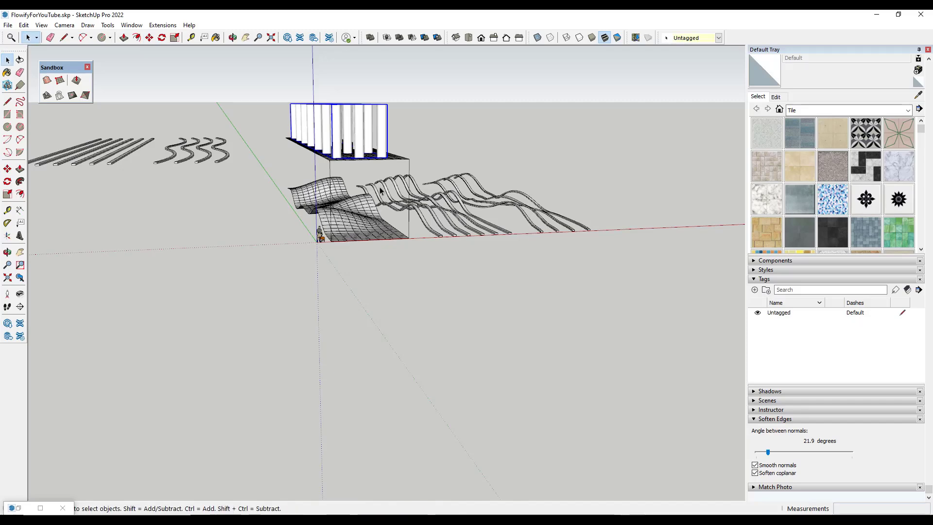
scroll(403, 134, "down", 1)
scroll(380, 136, "up", 4)
middle_click_drag(379, 137, 387, 145)
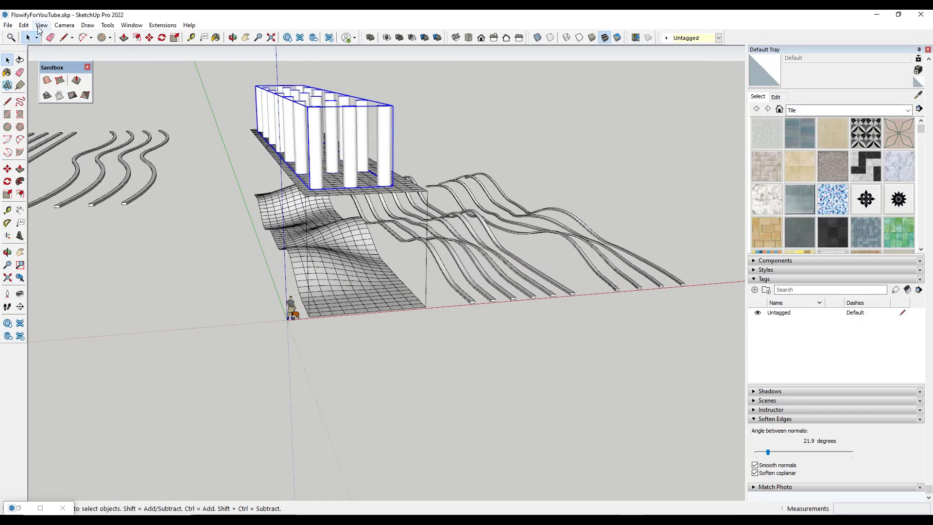
- Save the model and flow the cylinders onto the terrain by running Flowify on the terrain-and-grid group together with the cylinders group
left_click(7, 25)
left_click(22, 73)
left_click(164, 27)
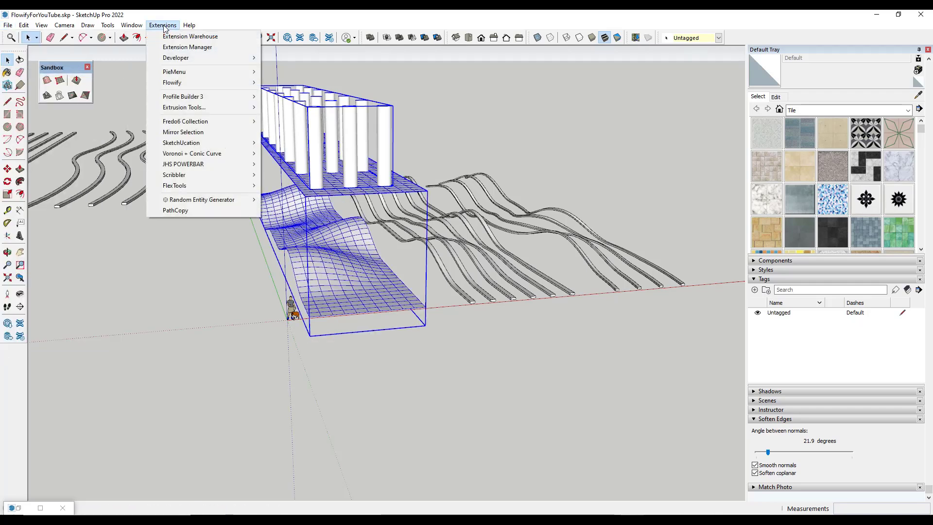
mouse_move(187, 83)
left_click(311, 81)
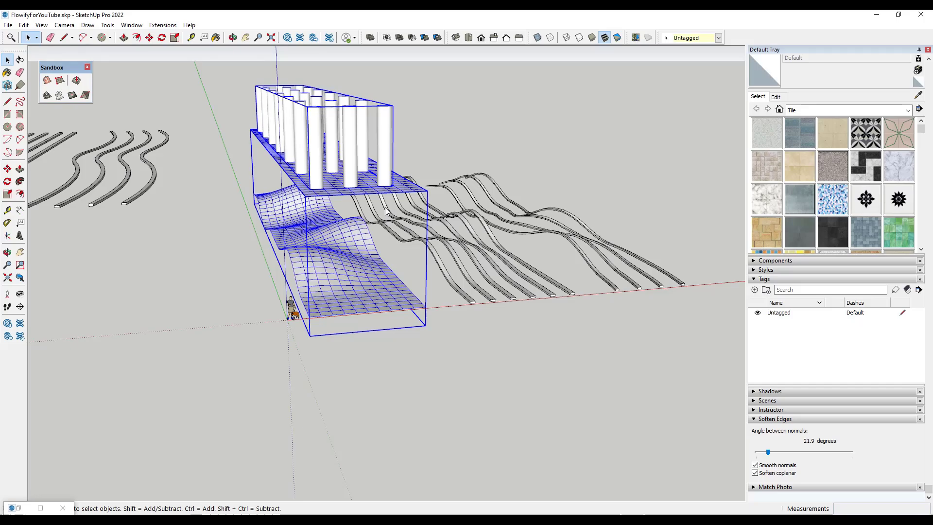
middle_click_drag(355, 281, 525, 238)
scroll(432, 185, "up", 6)
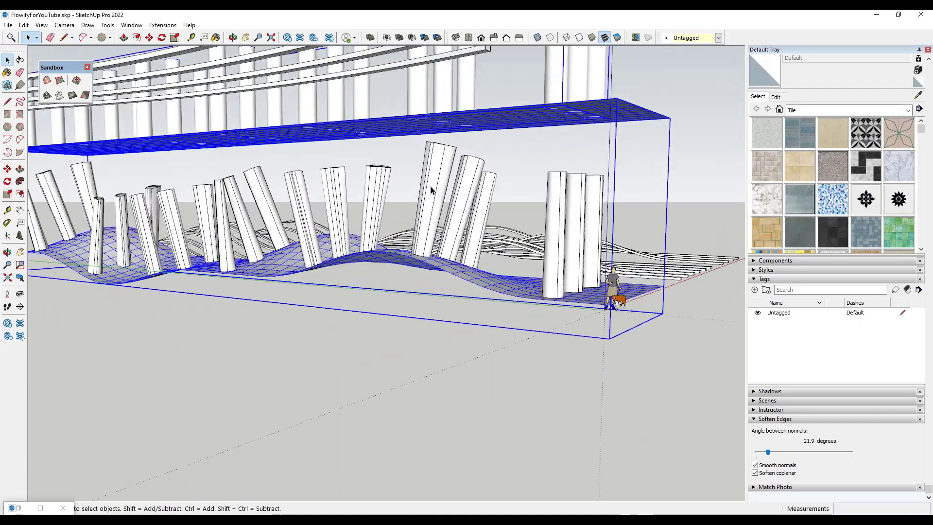
middle_click_drag(497, 188, 344, 218)
scroll(346, 215, "down", 5)
scroll(347, 215, "down", 2)
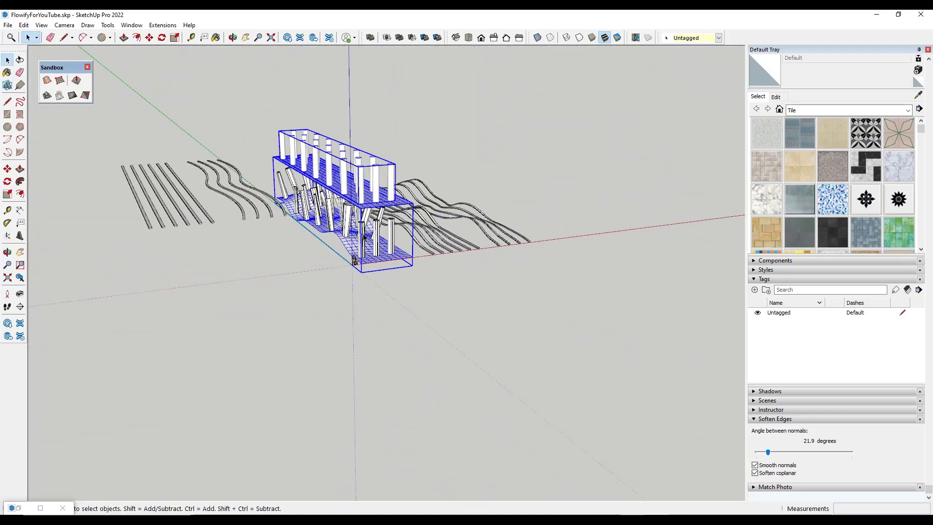
- Move the flowed cylinders group along the red axis past the flowed wavy bands
key("m")
left_click(361, 236)
key("space")
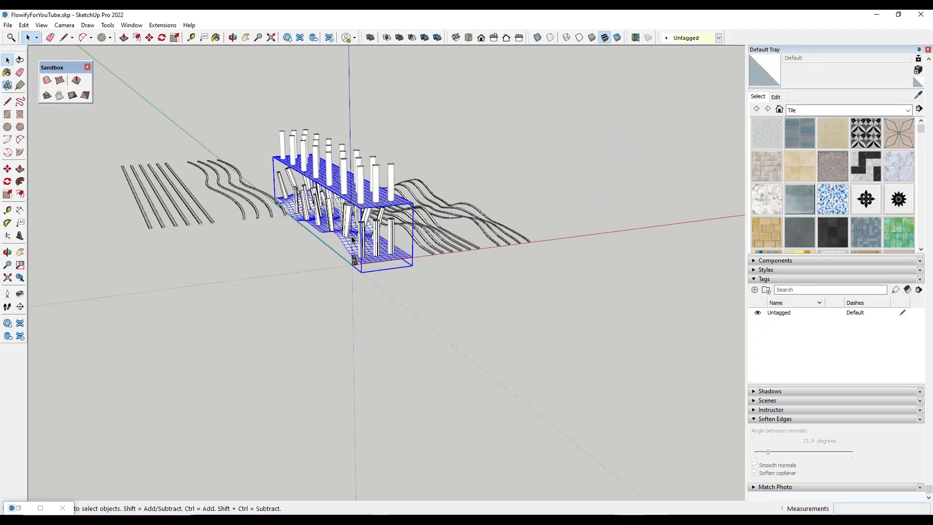
key("m")
left_click(379, 236)
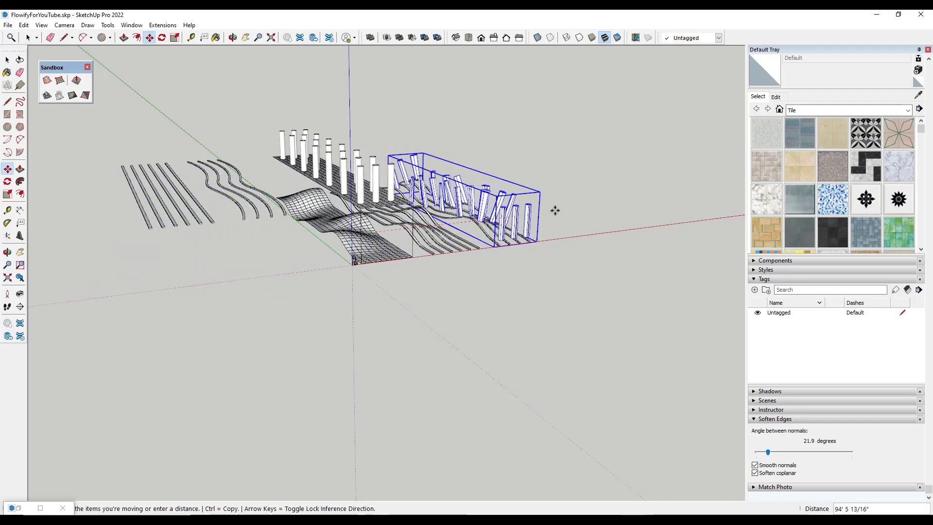
left_click(588, 209)
- Shorten the original cylinders inside their group by moving all their top faces down along the blue axis
middle_click_drag(379, 184, 327, 146)
scroll(374, 165, "up", 6)
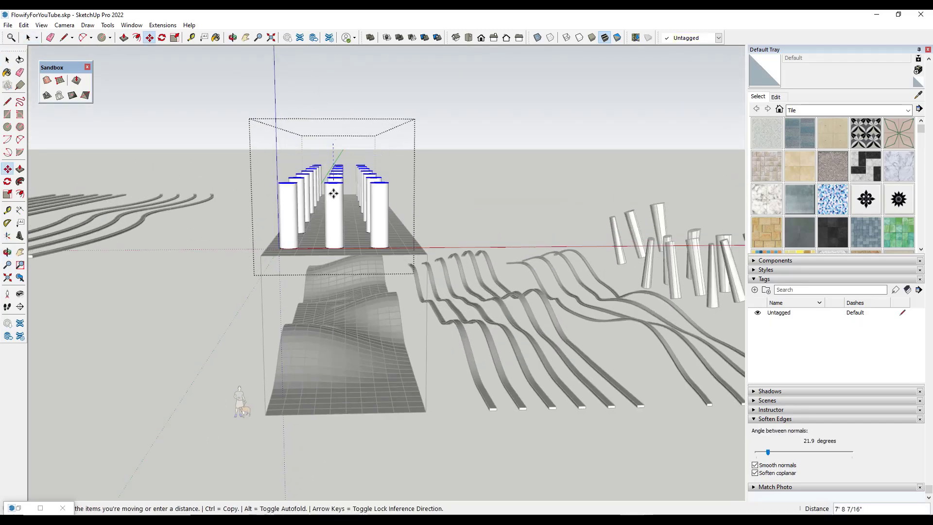
left_click(458, 162)
- Flow the shortened cylinders onto the terrain by running Flowify on the terrain-and-grid group together with the cylinders group
middle_click_drag(251, 228, 383, 273)
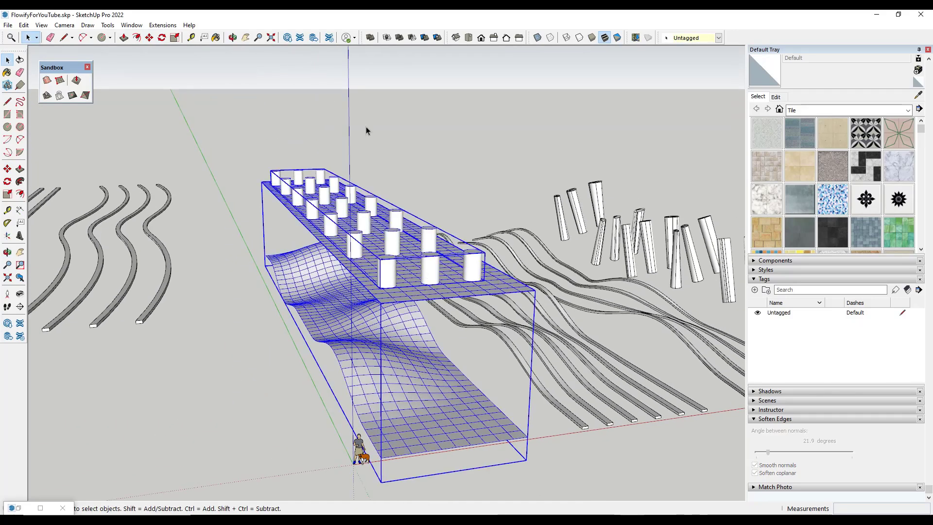
left_click(163, 25)
mouse_move(185, 82)
left_click(292, 81)
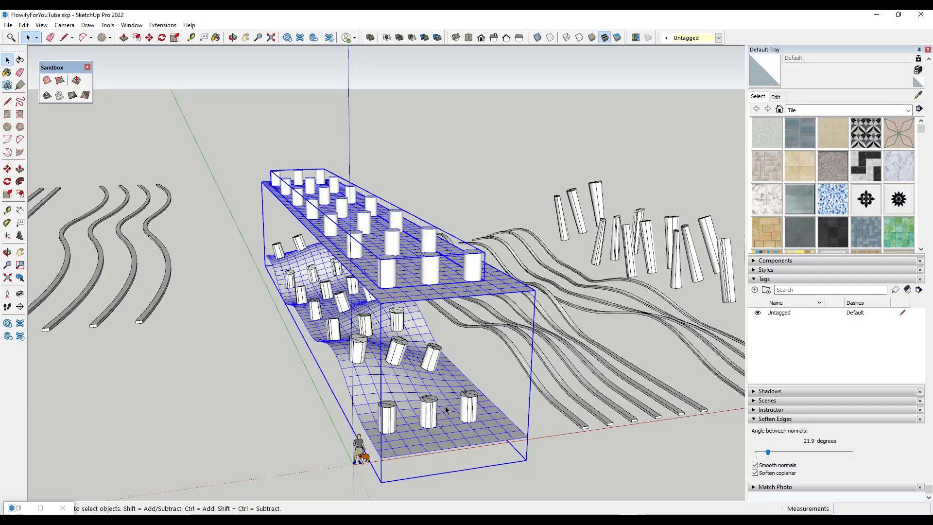
- Move the flowed short cylinders group along the red axis past the flowed tall cylinders
middle_click_drag(444, 409, 235, 337)
left_click(236, 339)
scroll(235, 338, "down", 3)
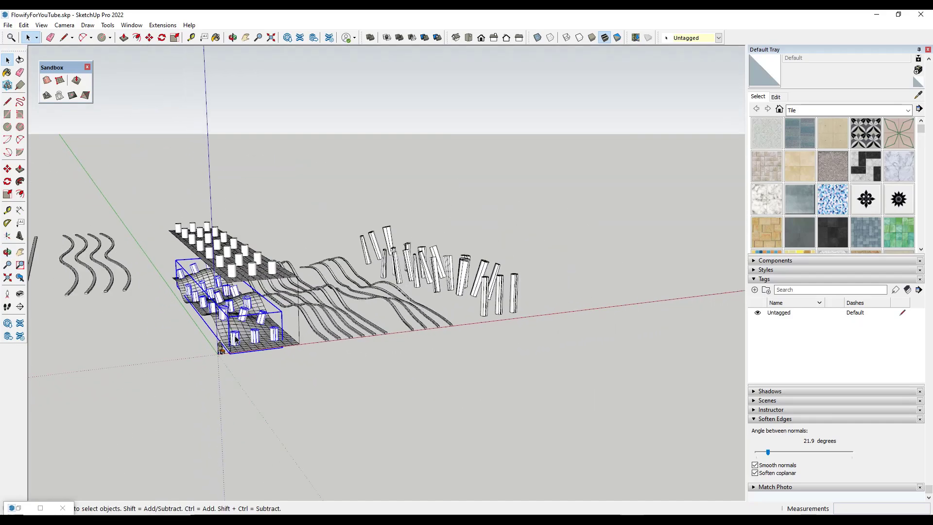
left_click(290, 326)
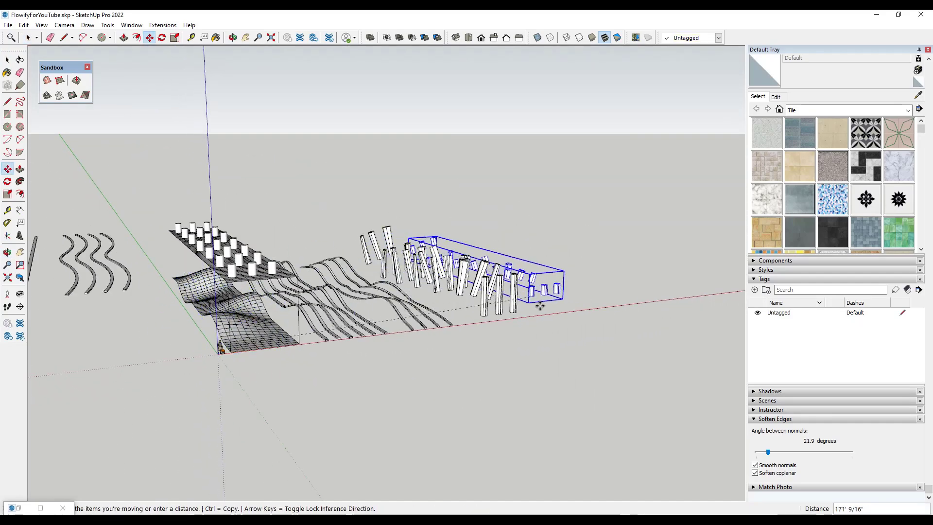
scroll(278, 319, "up", 5)
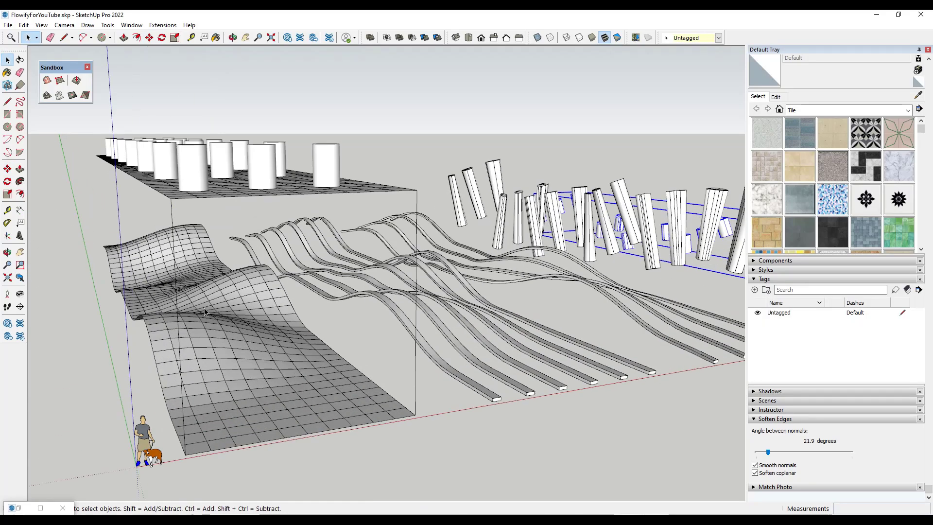
scroll(344, 356, "up", 2)
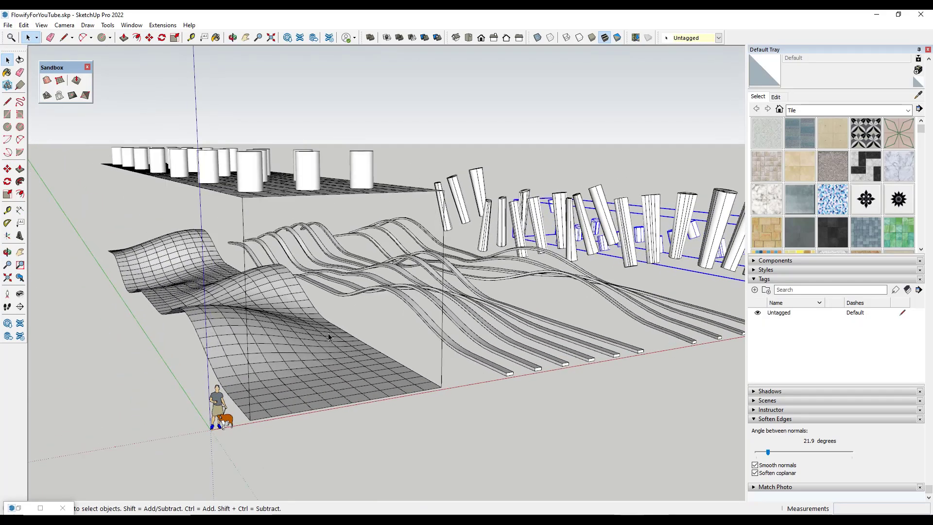
middle_click_drag(327, 333, 379, 311)
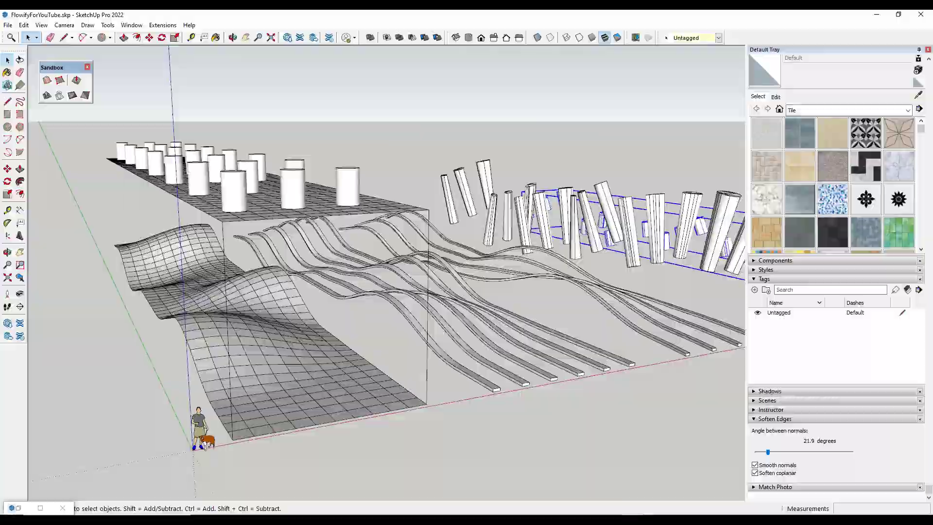